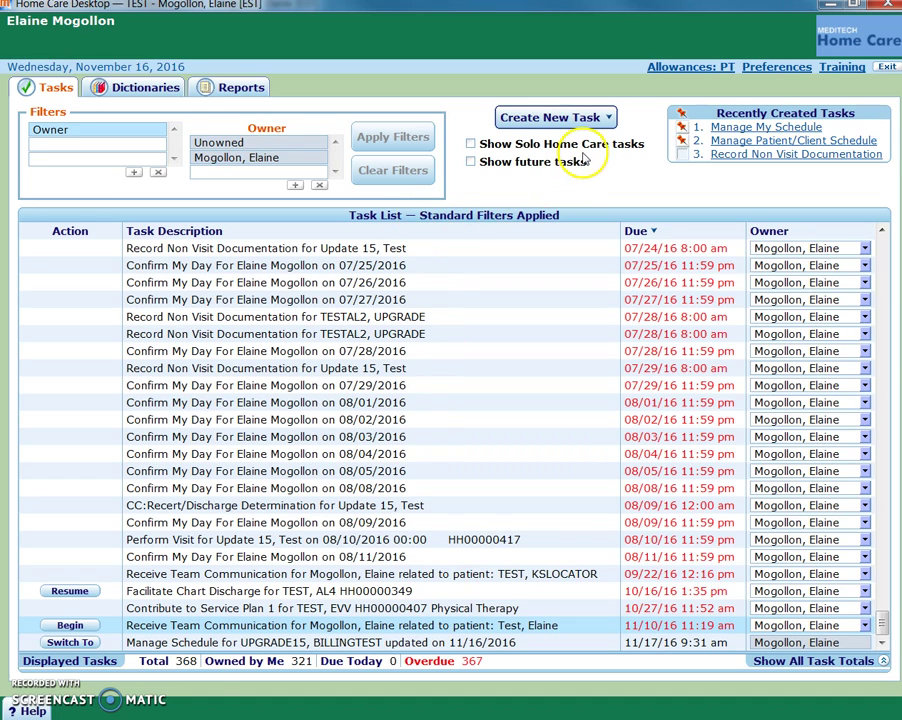
Create a Record Non Visit Documentation task for the upgrade billing test patient in the AL2 (Yellow) program
{"action": "left_click", "coordinate": [606, 118]}
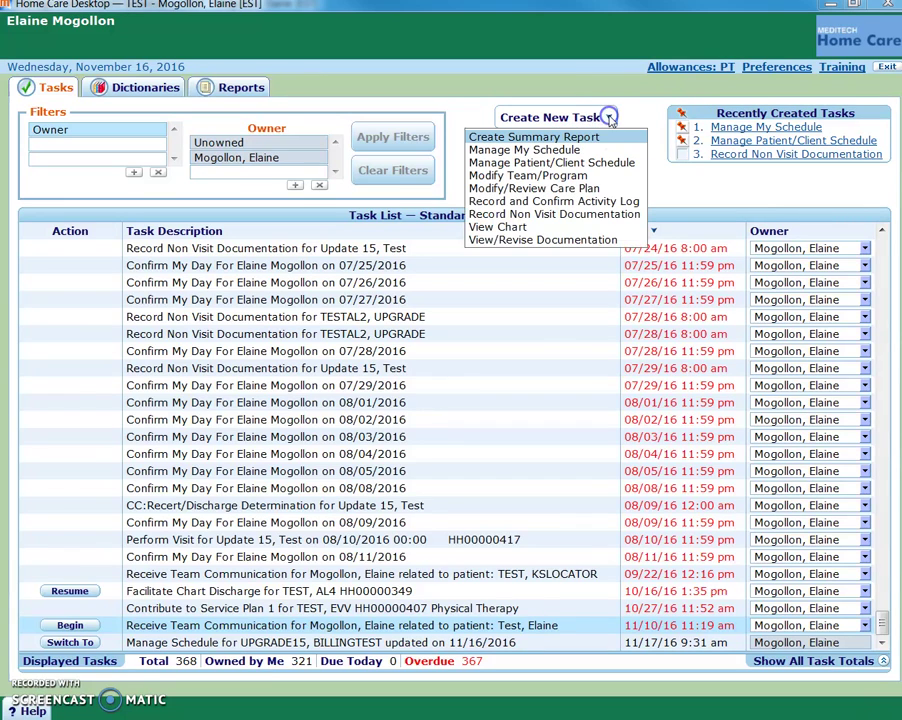
{"action": "left_click", "coordinate": [584, 215]}
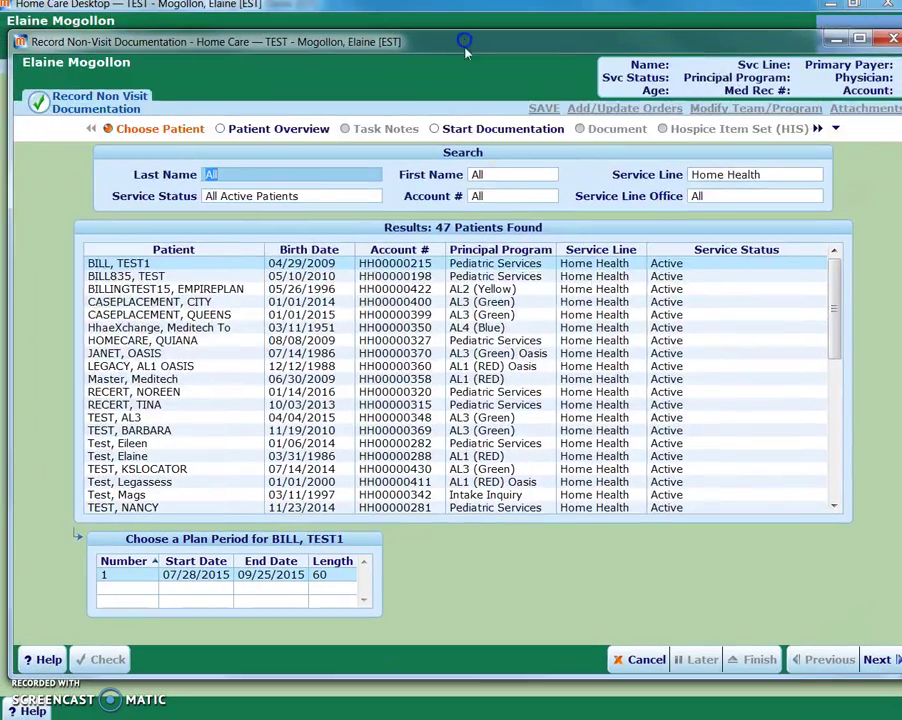
{"action": "scroll", "coordinate": [240, 436], "scroll_direction": "down", "scroll_amount": 6}
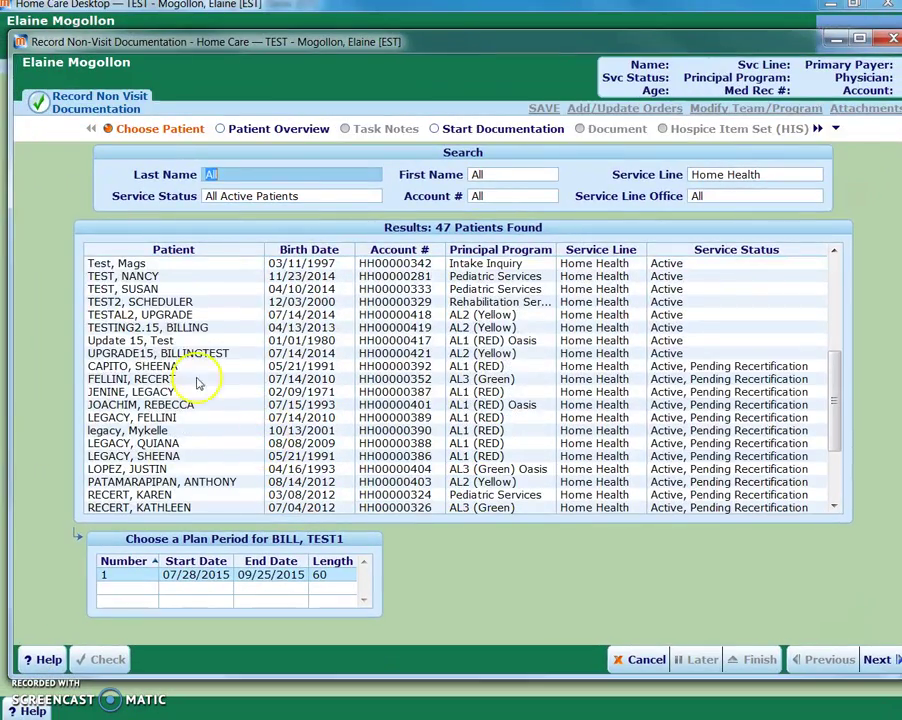
{"action": "left_click", "coordinate": [190, 355]}
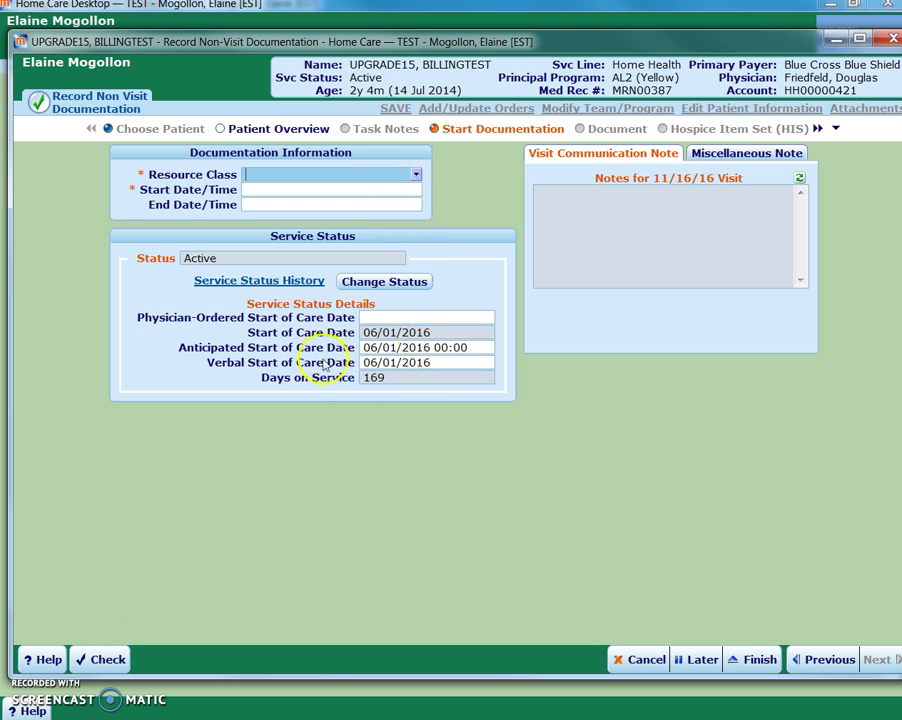
Set the documentation's resource class to Physical Therapy and open the care plan and assessments for documenting
{"action": "left_click", "coordinate": [416, 175]}
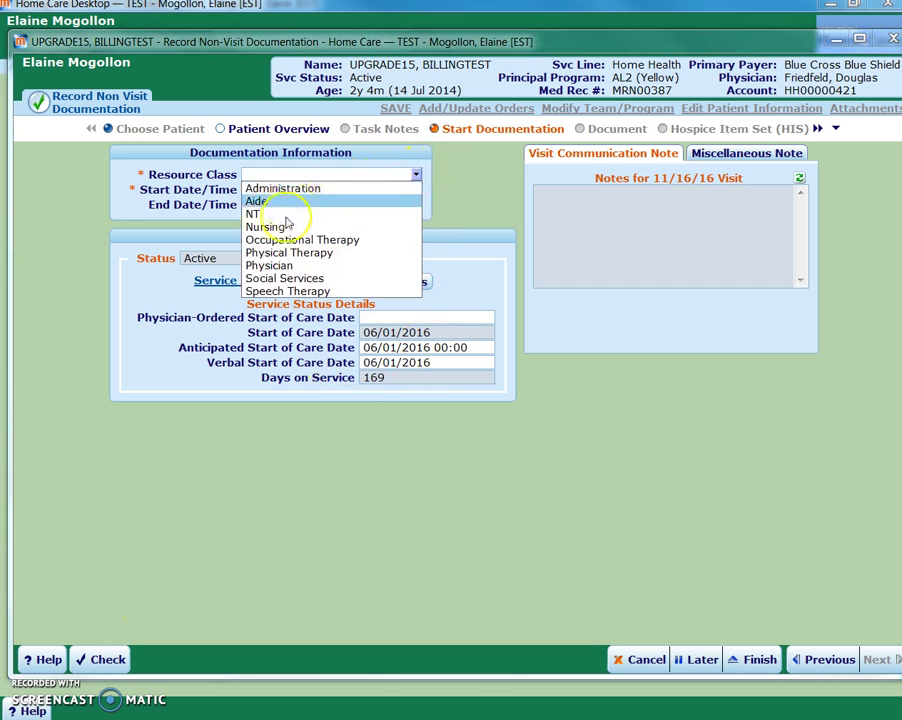
{"action": "left_click", "coordinate": [285, 253]}
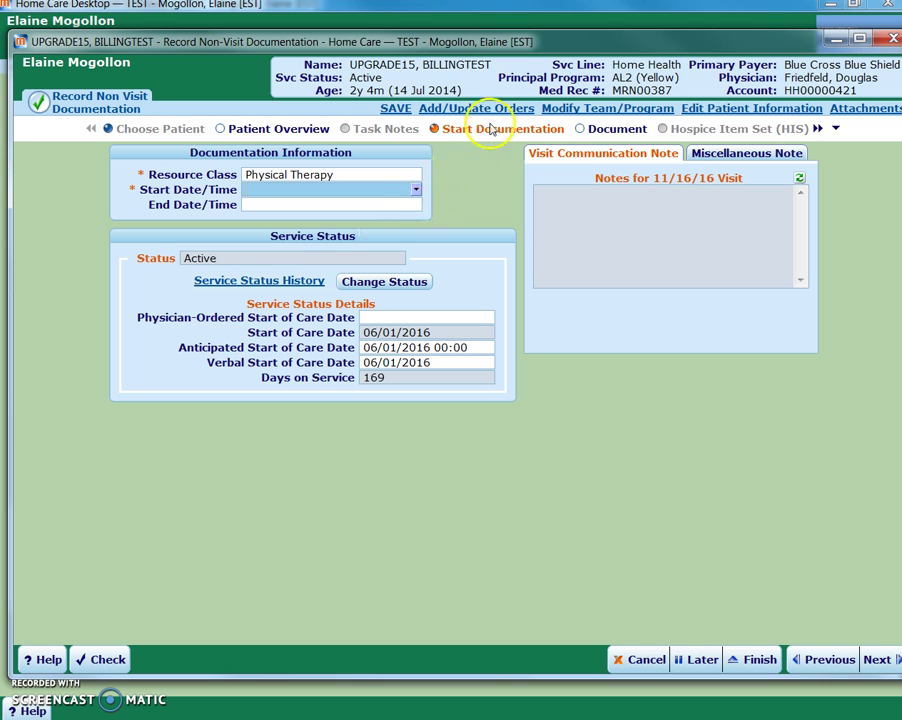
{"action": "left_click", "coordinate": [597, 132]}
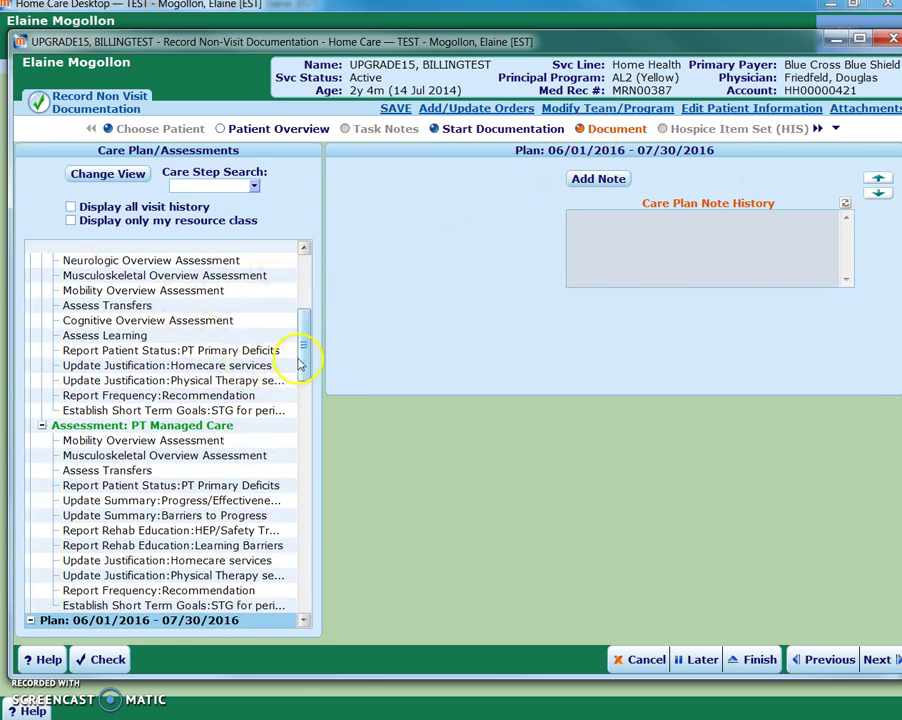
{"action": "left_click_drag", "start_coordinate": [305, 356], "coordinate": [300, 248]}
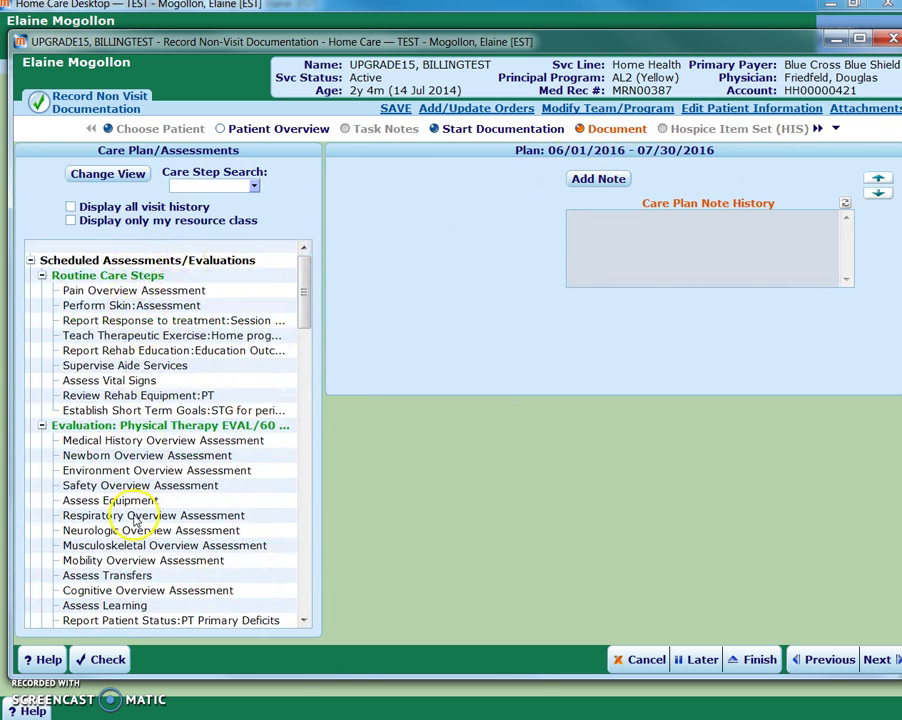
Search the care steps for "discharge" and add the Transfer/Death/Discharge Overview Assessment
{"action": "left_click", "coordinate": [192, 187]}
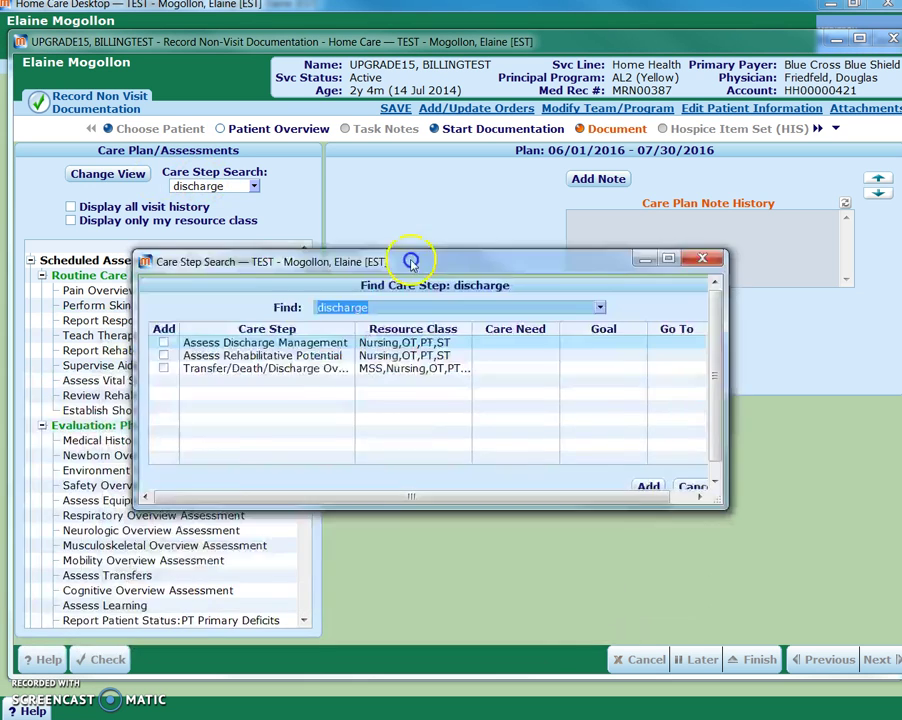
{"action": "left_click_drag", "start_coordinate": [406, 254], "coordinate": [448, 224]}
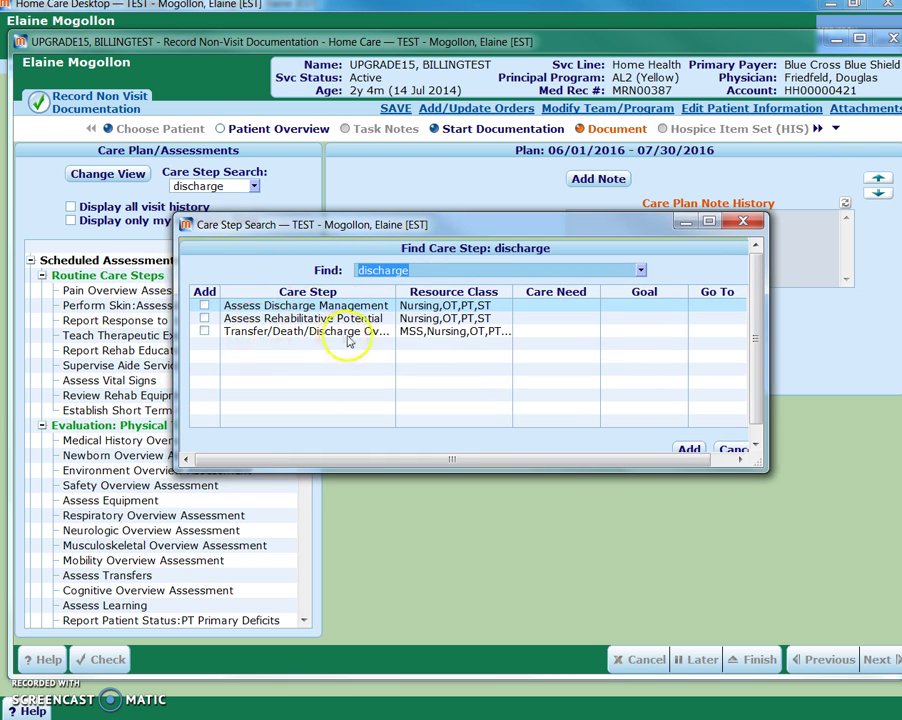
{"action": "left_click", "coordinate": [205, 332]}
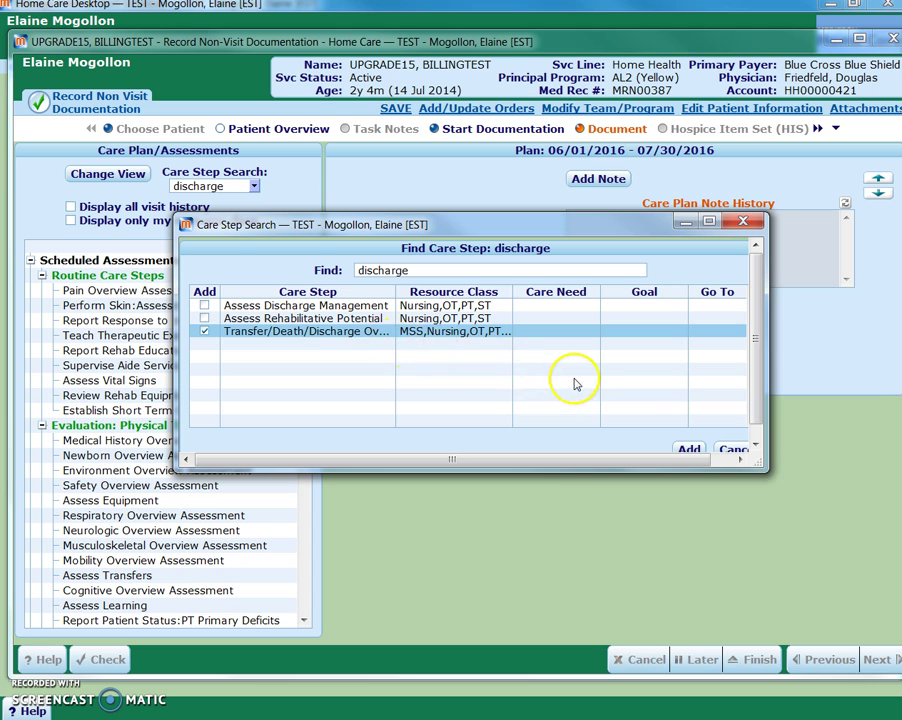
{"action": "left_click", "coordinate": [690, 450]}
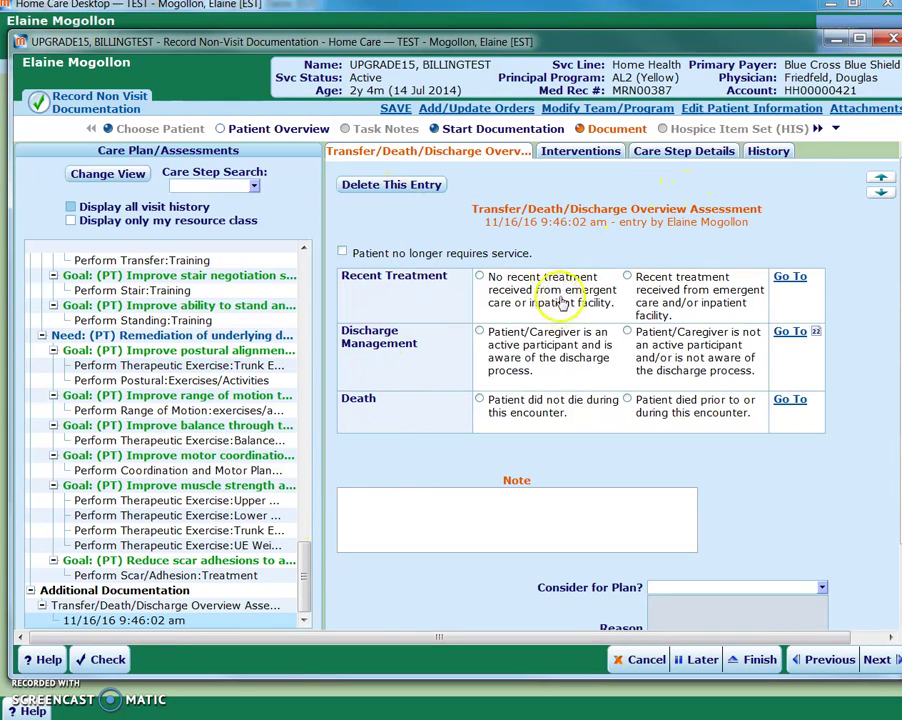
Enter "Discharge summary" as the note of the Transfer/Death/Discharge Overview Assessment
{"action": "left_click", "coordinate": [491, 529]}
{"action": "left_click", "coordinate": [408, 519]}
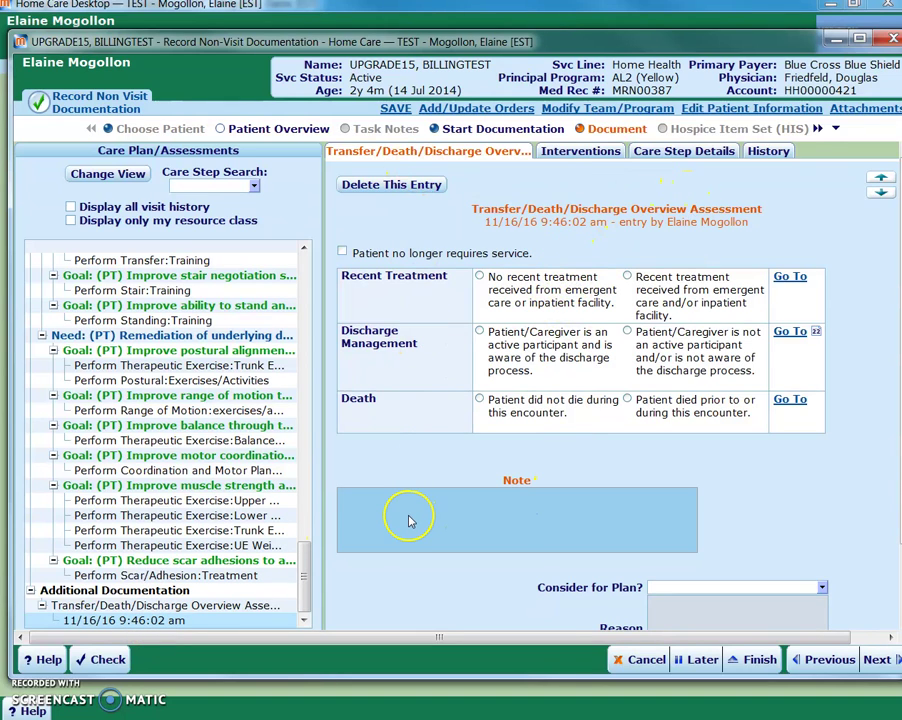
{"action": "type", "text": "Discharge summary"}
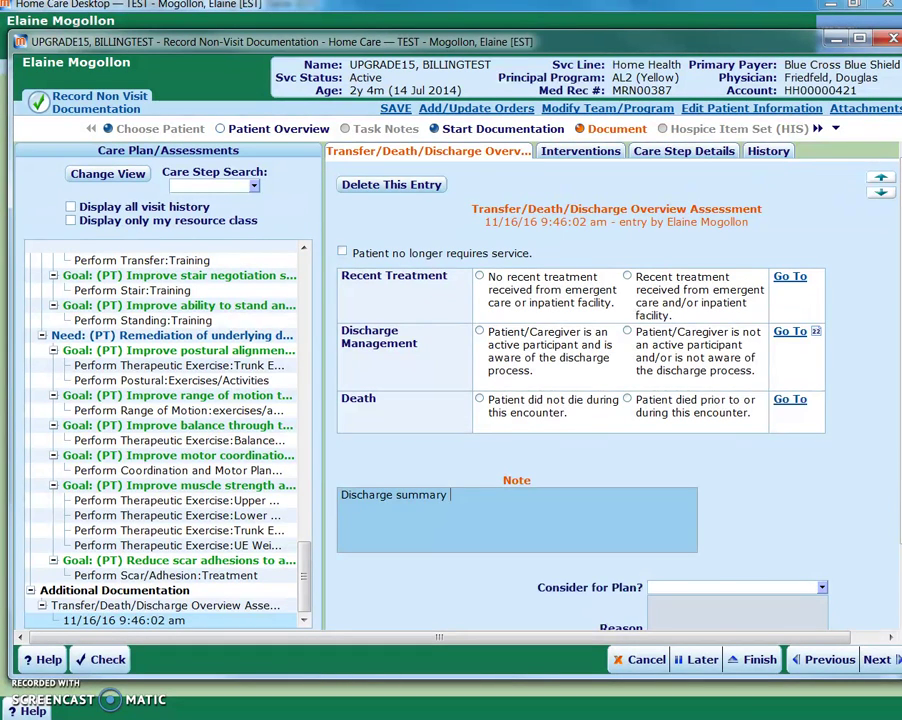
{"action": "left_click", "coordinate": [461, 501]}
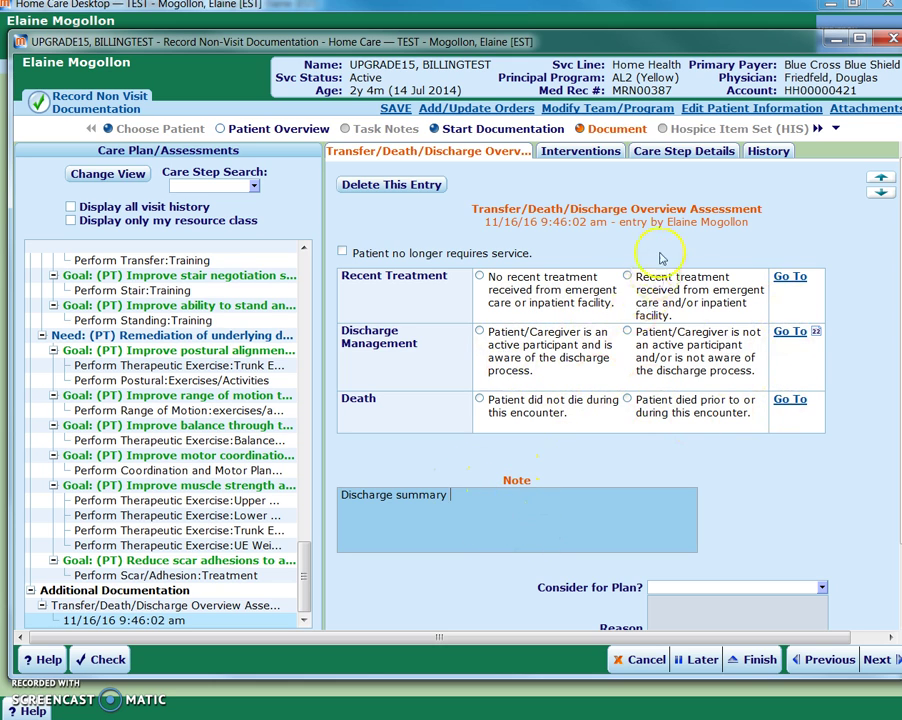
Go to the Communications section of the documentation and start a new communication entry
{"action": "left_click", "coordinate": [834, 128]}
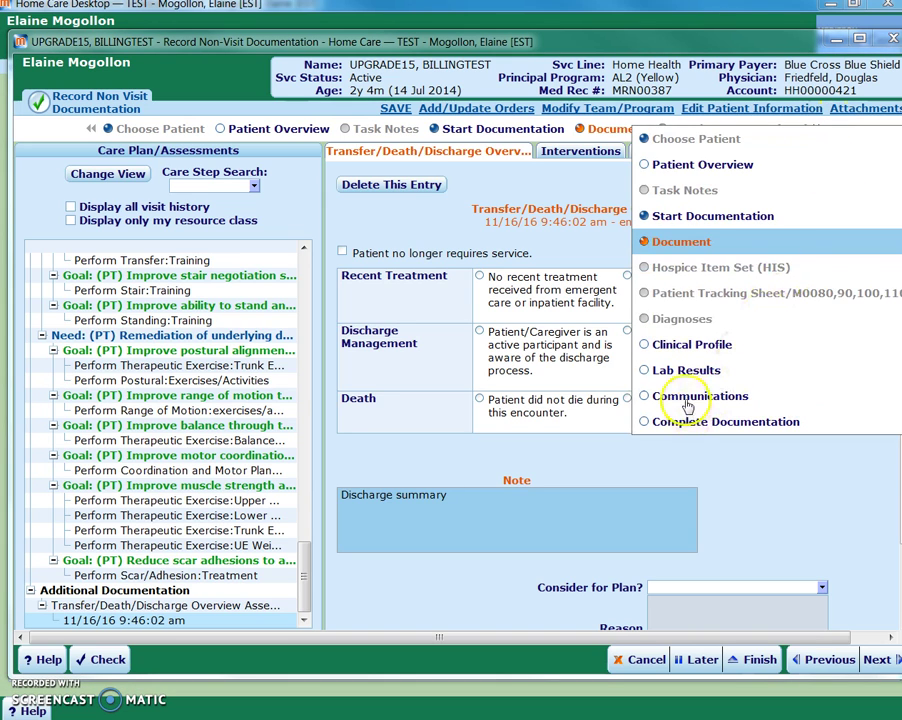
{"action": "left_click", "coordinate": [684, 396]}
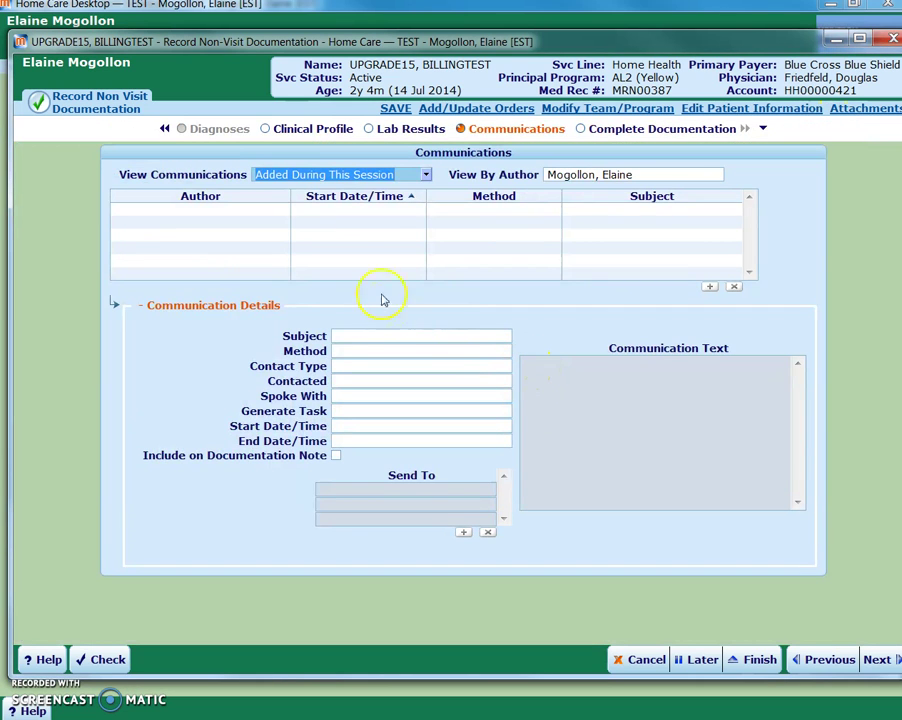
{"action": "left_click", "coordinate": [487, 343]}
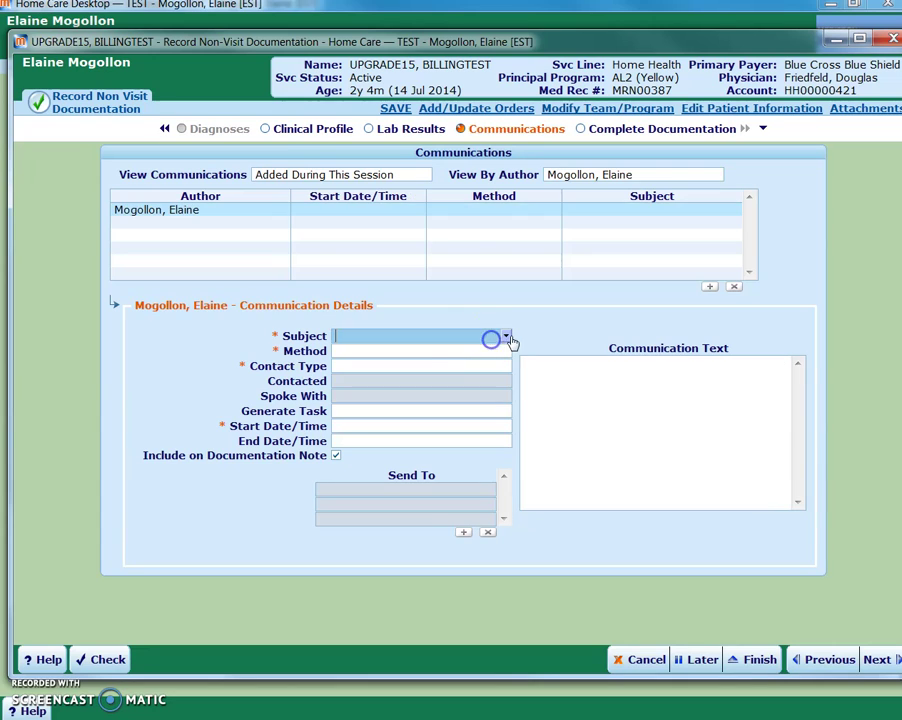
{"action": "left_click", "coordinate": [507, 337]}
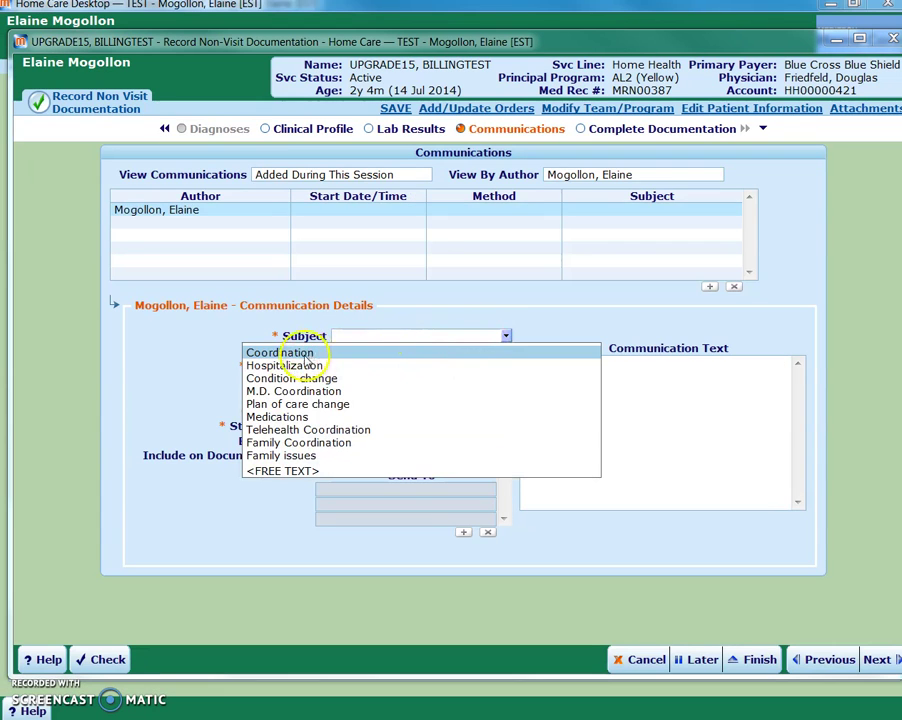
{"action": "left_click", "coordinate": [311, 353]}
{"action": "left_click", "coordinate": [489, 337]}
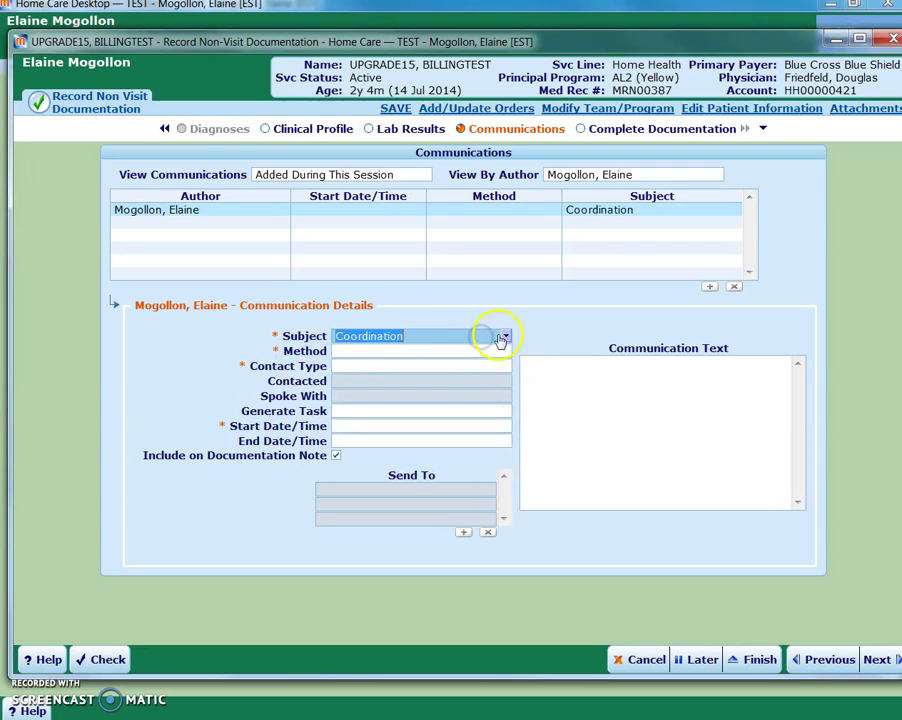
{"action": "key", "text": "Delete"}
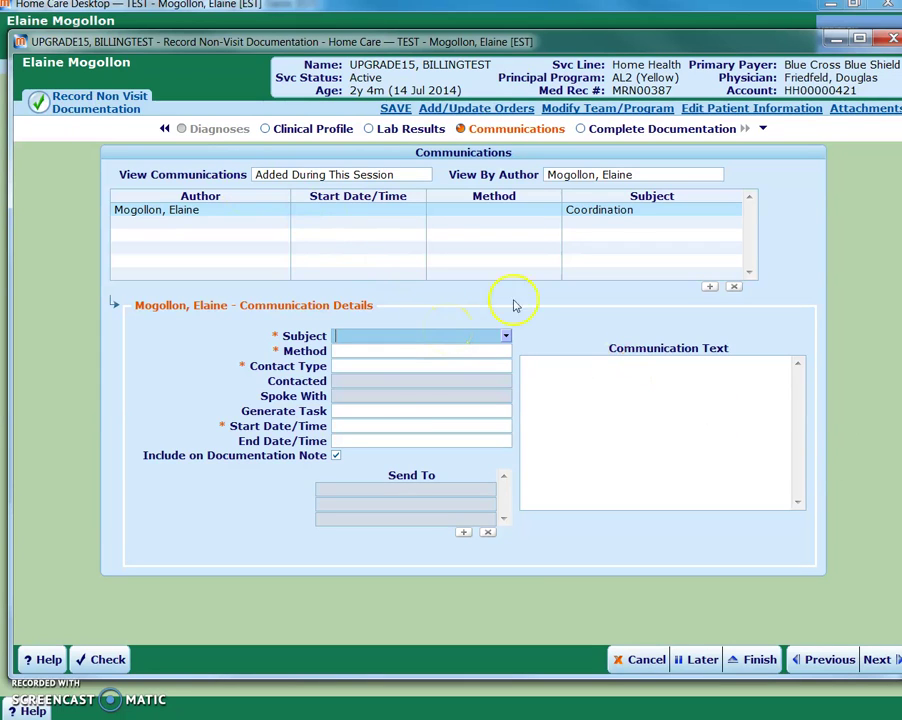
Give the communication the free-text subject "Discharge" and set its method to Team communication
{"action": "left_click", "coordinate": [506, 336]}
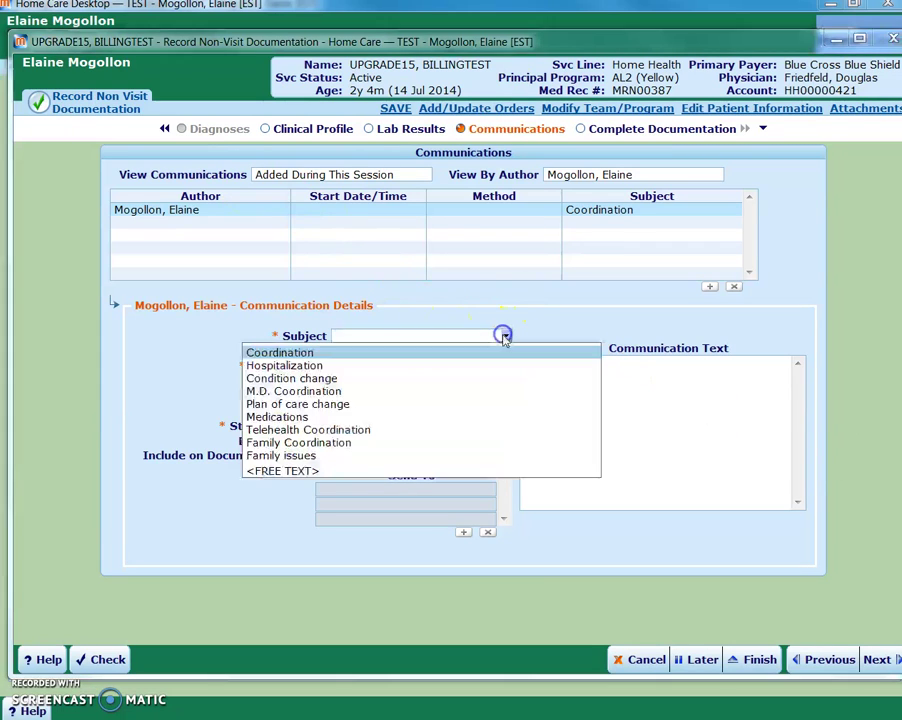
{"action": "left_click", "coordinate": [290, 470]}
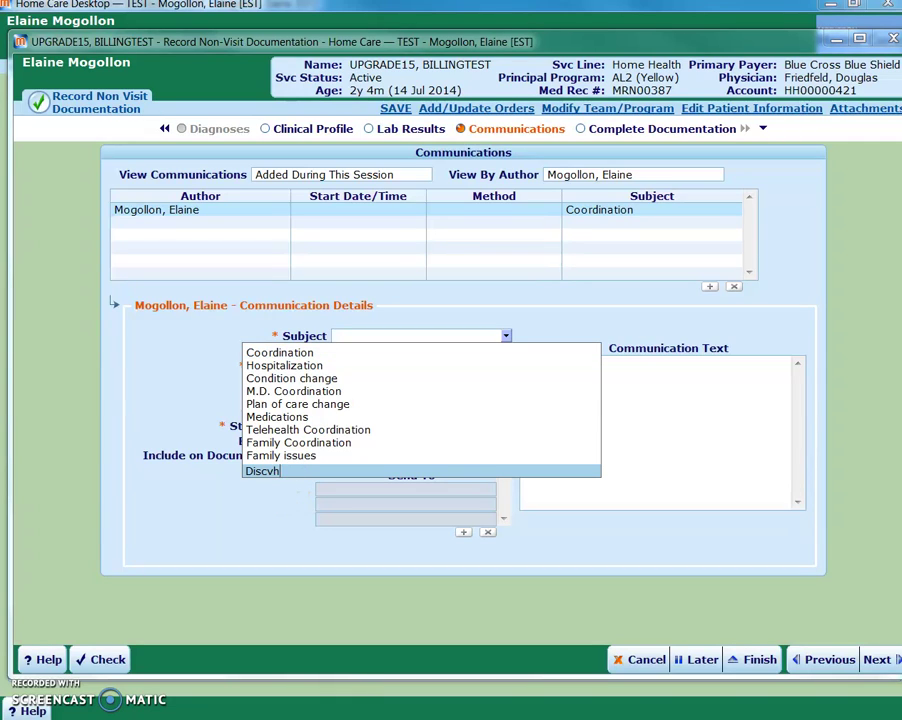
{"action": "type", "text": "Discharge"}
{"action": "key", "text": "Tab"}
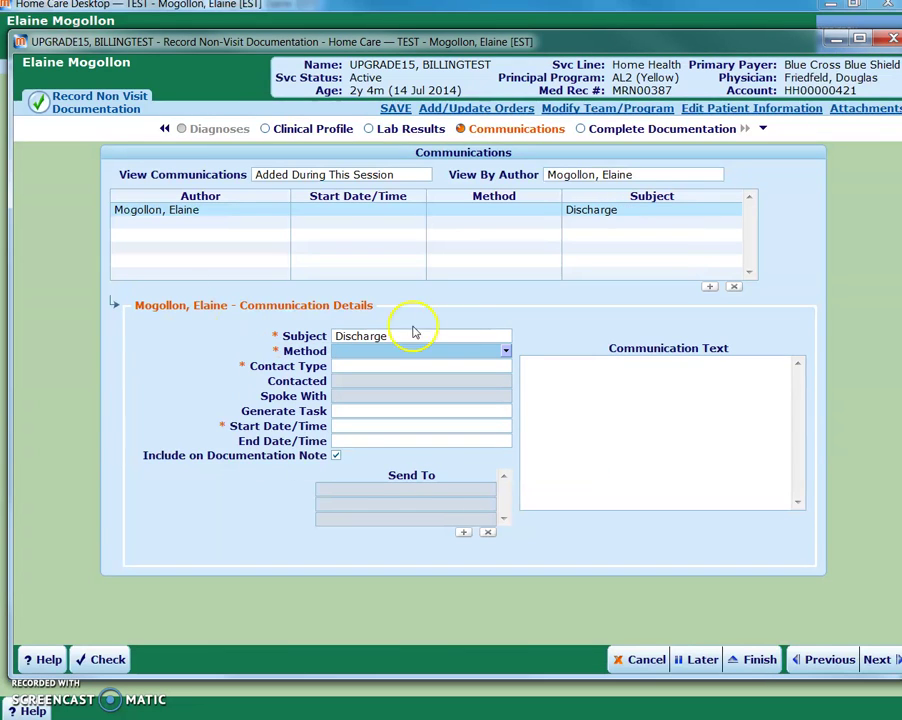
{"action": "left_click", "coordinate": [504, 351]}
{"action": "left_click", "coordinate": [390, 364]}
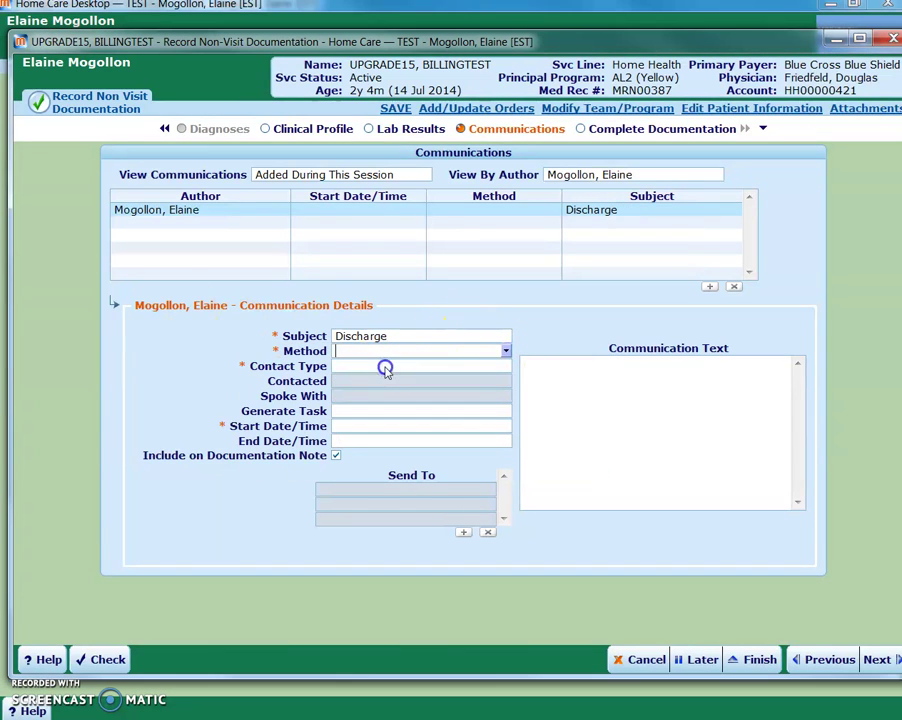
Address the communication to All Team Leads and one named staff member, and enter "ff" as the communication text
{"action": "left_click", "coordinate": [460, 489]}
{"action": "left_click", "coordinate": [492, 491]}
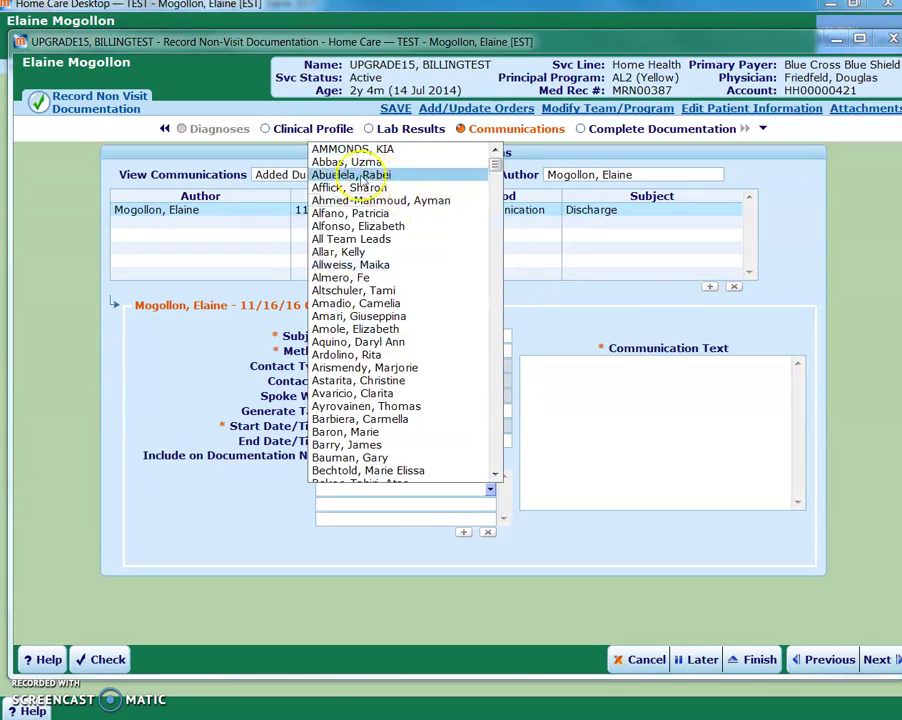
{"action": "left_click", "coordinate": [370, 239]}
{"action": "left_click", "coordinate": [372, 504]}
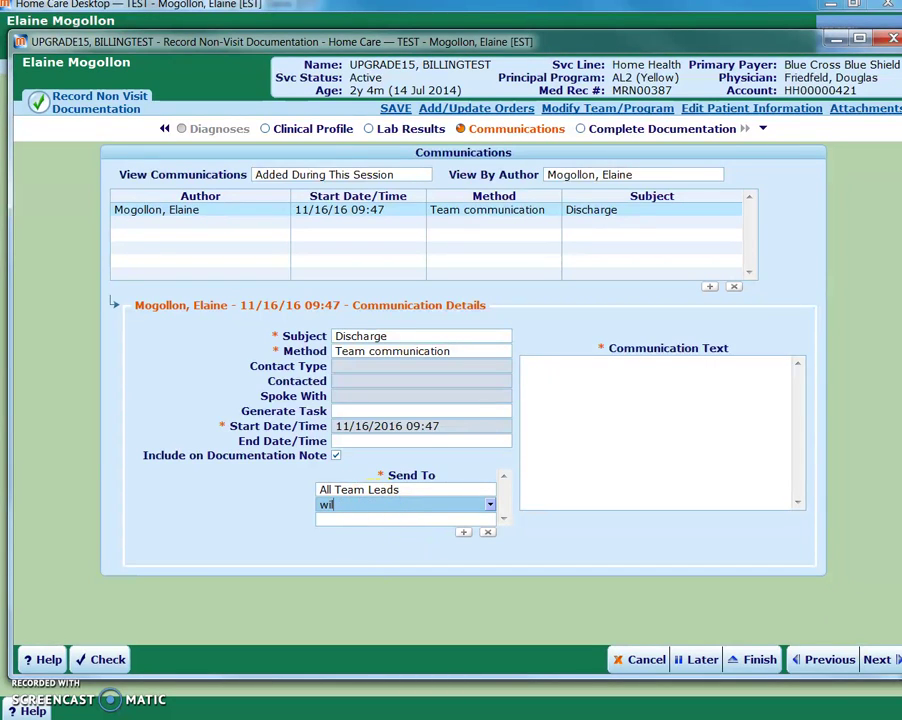
{"action": "type", "text": "williams, l"}
{"action": "left_click", "coordinate": [422, 516]}
{"action": "left_click", "coordinate": [558, 387]}
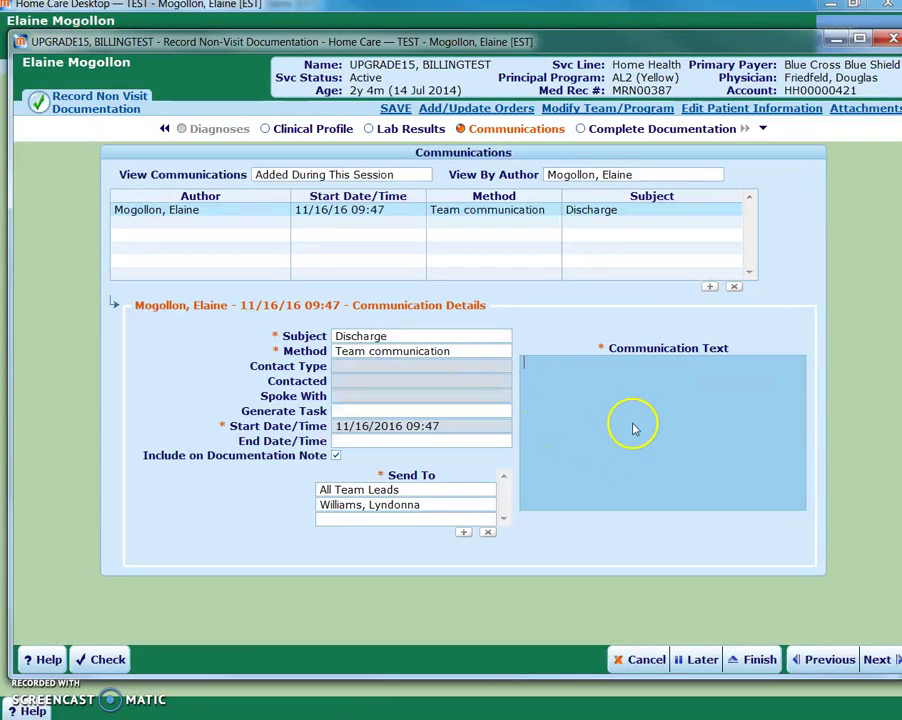
{"action": "type", "text": "ff"}
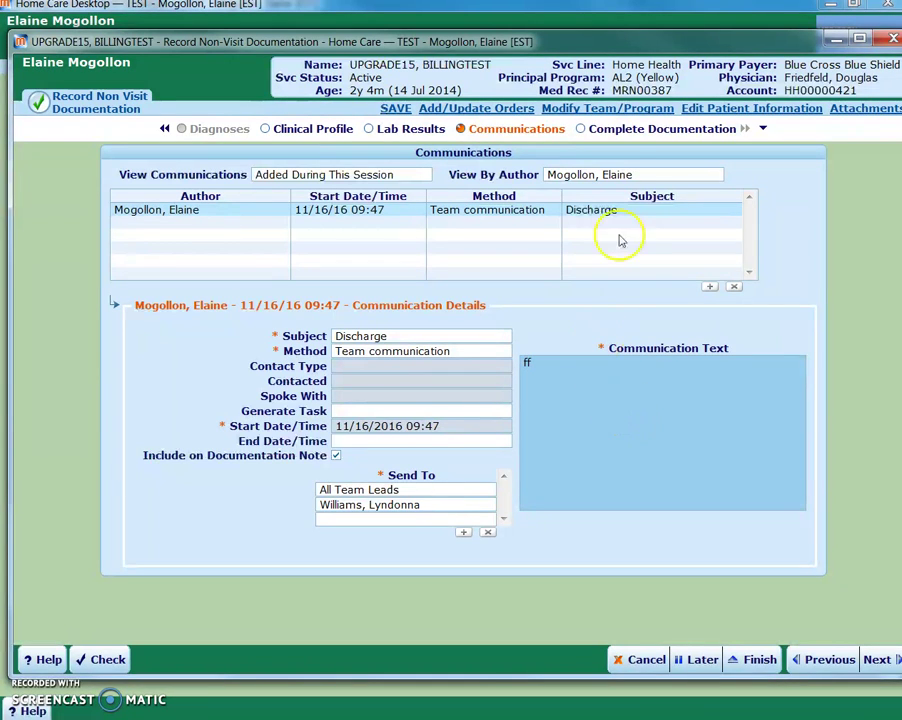
Finish the non-visit documentation with Discharge as the documentation reason and the signature applied
{"action": "left_click", "coordinate": [620, 130]}
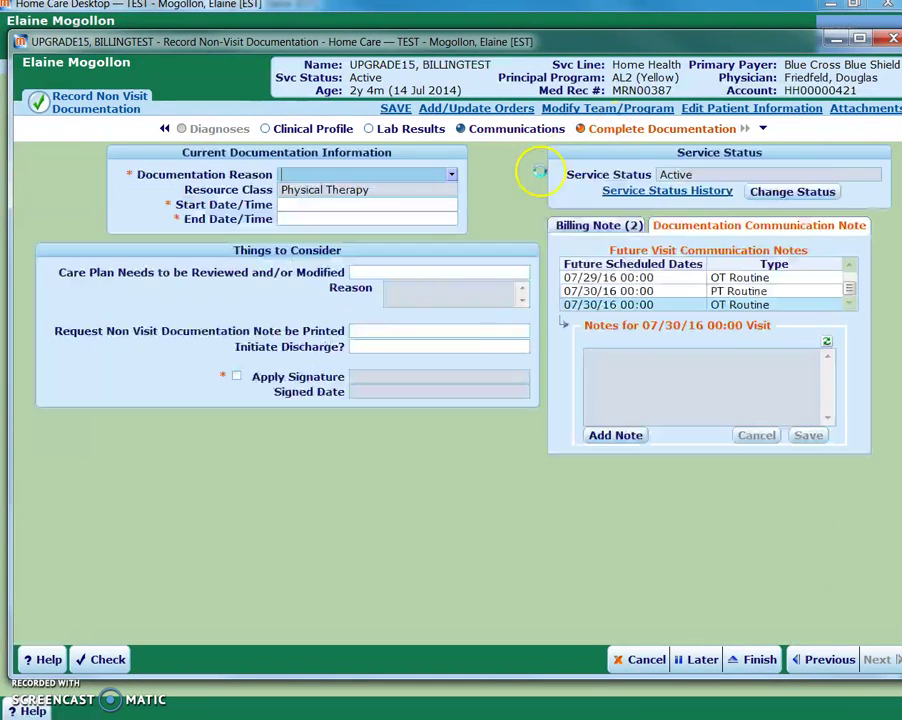
{"action": "left_click", "coordinate": [453, 176]}
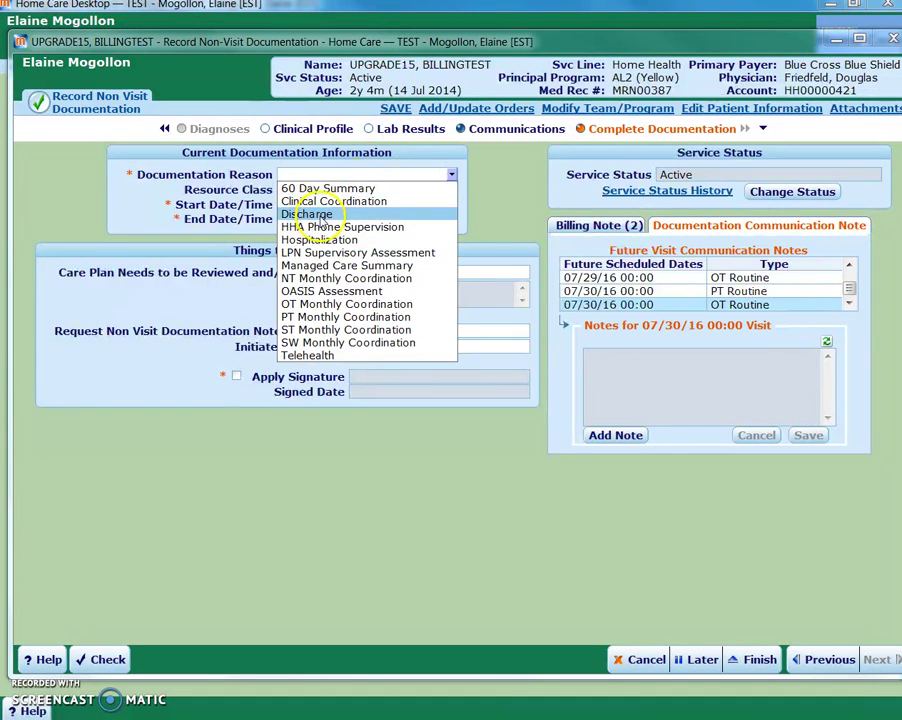
{"action": "left_click", "coordinate": [312, 214]}
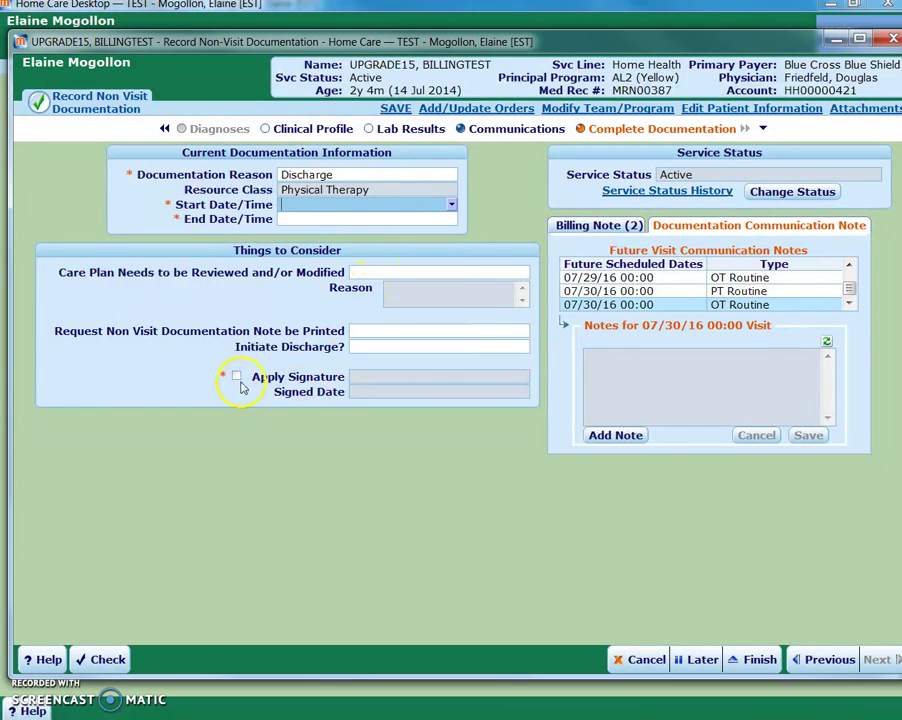
{"action": "left_click", "coordinate": [236, 377]}
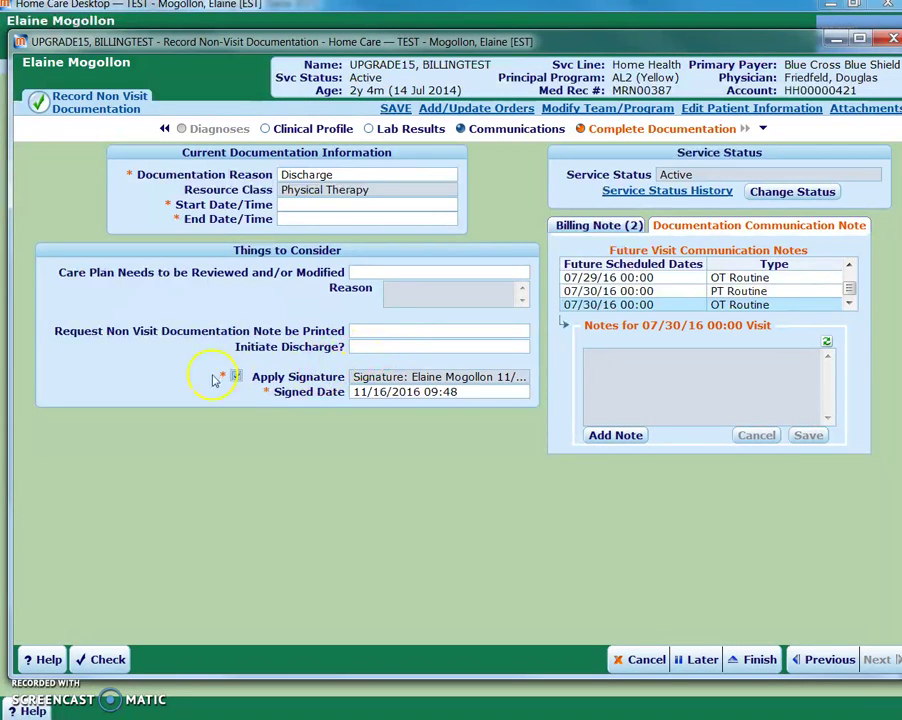
{"action": "left_click", "coordinate": [757, 659]}
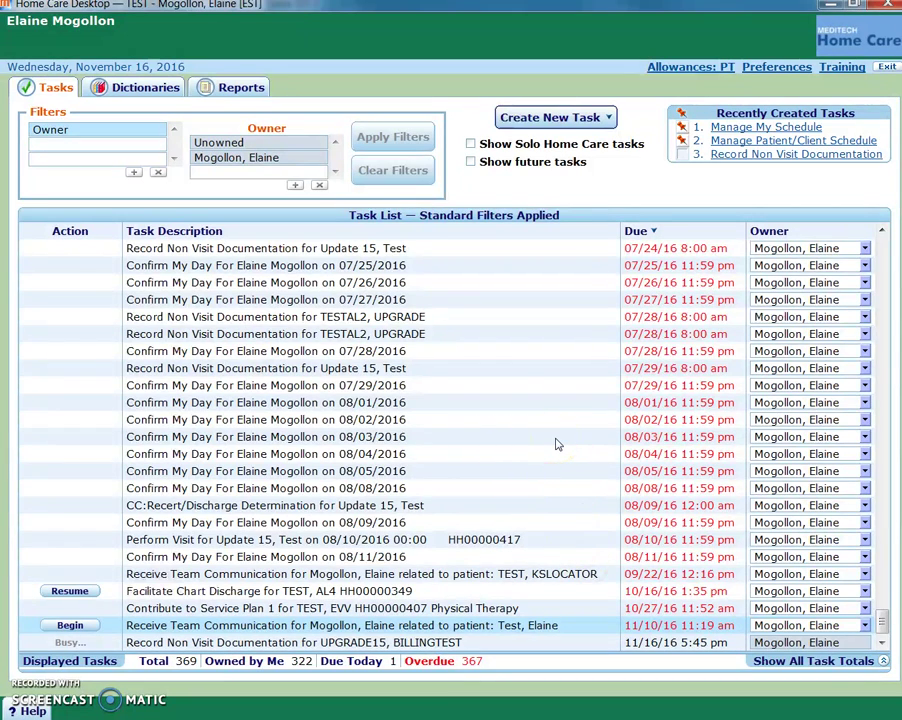
Create a Modify/Review Care Plan task for the active AL2 (Yellow) billing test patient and go to the Care Plan section
{"action": "left_click", "coordinate": [602, 117]}
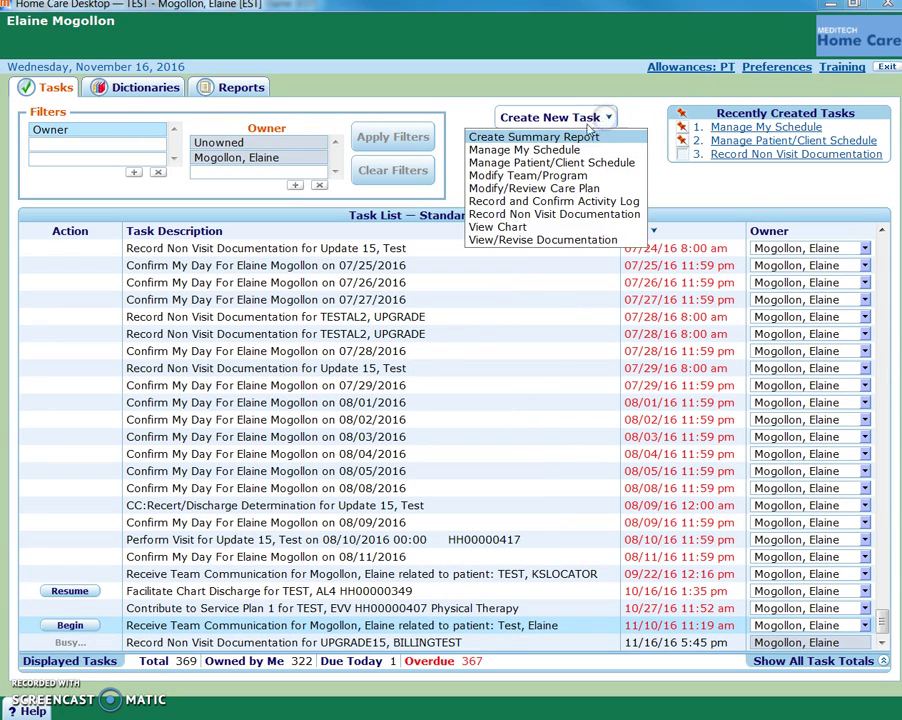
{"action": "left_click", "coordinate": [543, 190]}
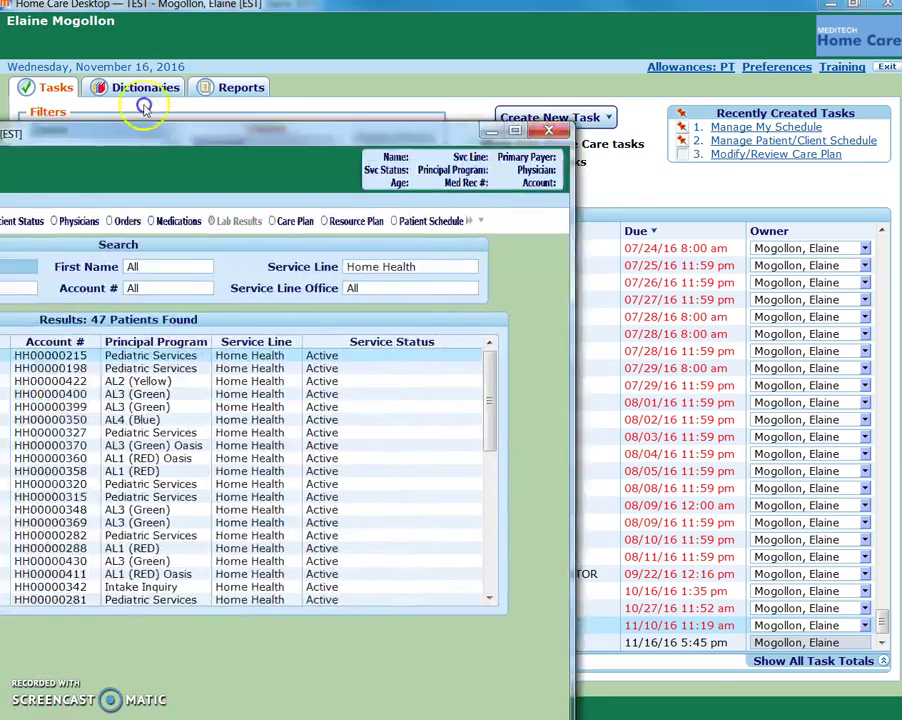
{"action": "scroll", "coordinate": [177, 432], "scroll_direction": "down", "scroll_amount": 4}
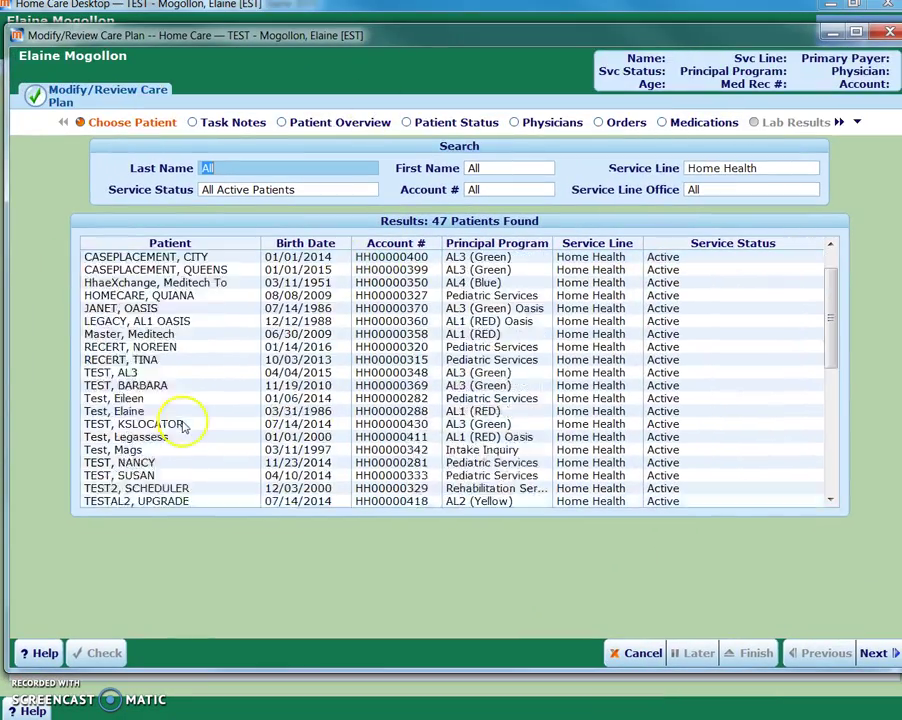
{"action": "left_click", "coordinate": [160, 425]}
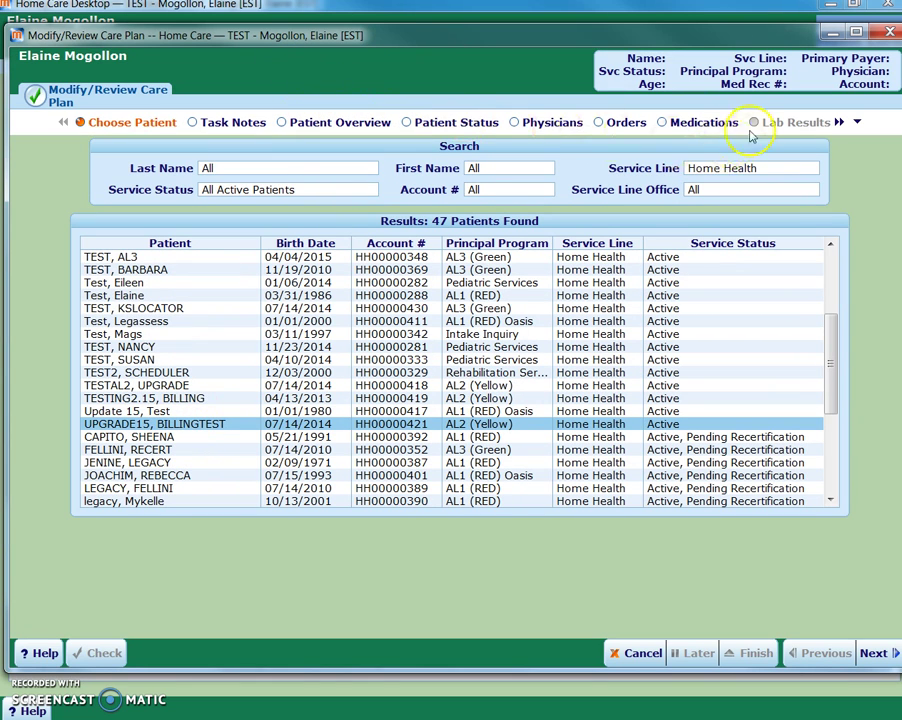
{"action": "left_click", "coordinate": [857, 123]}
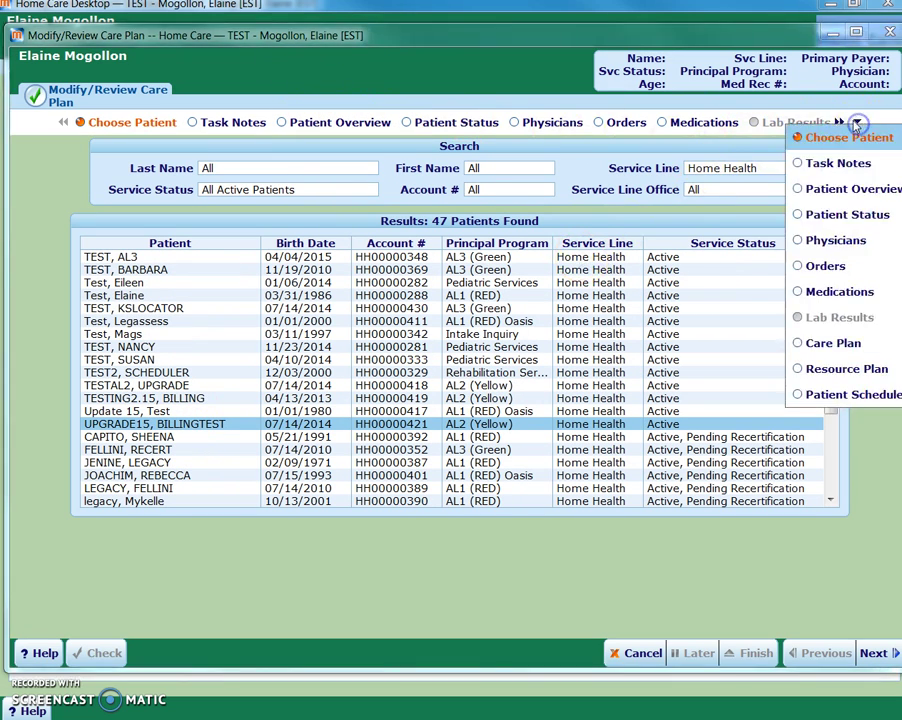
{"action": "left_click", "coordinate": [826, 346]}
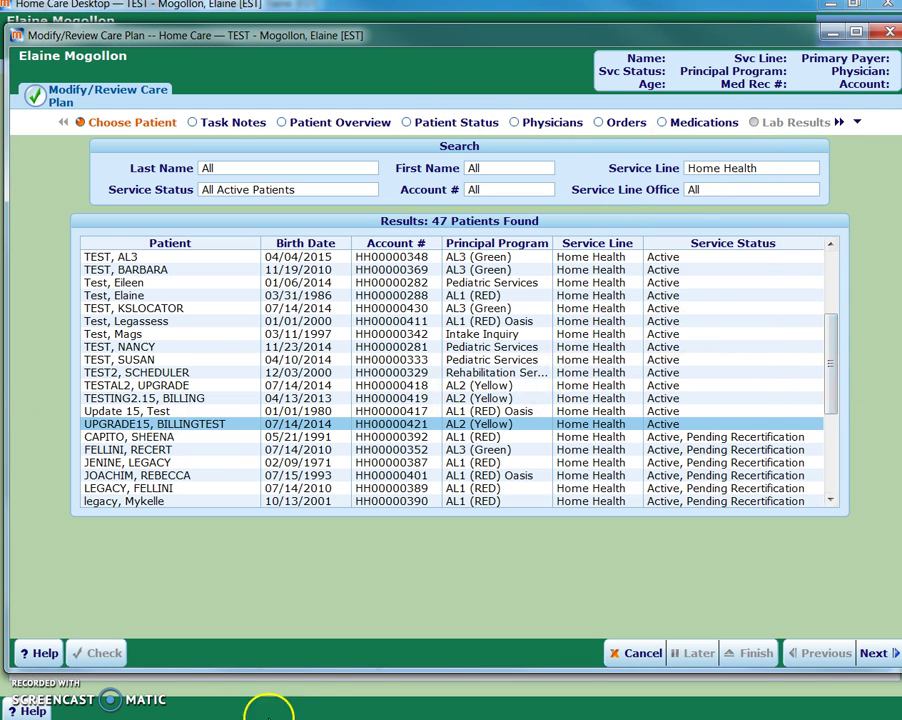
{"action": "left_click", "coordinate": [47, 687]}
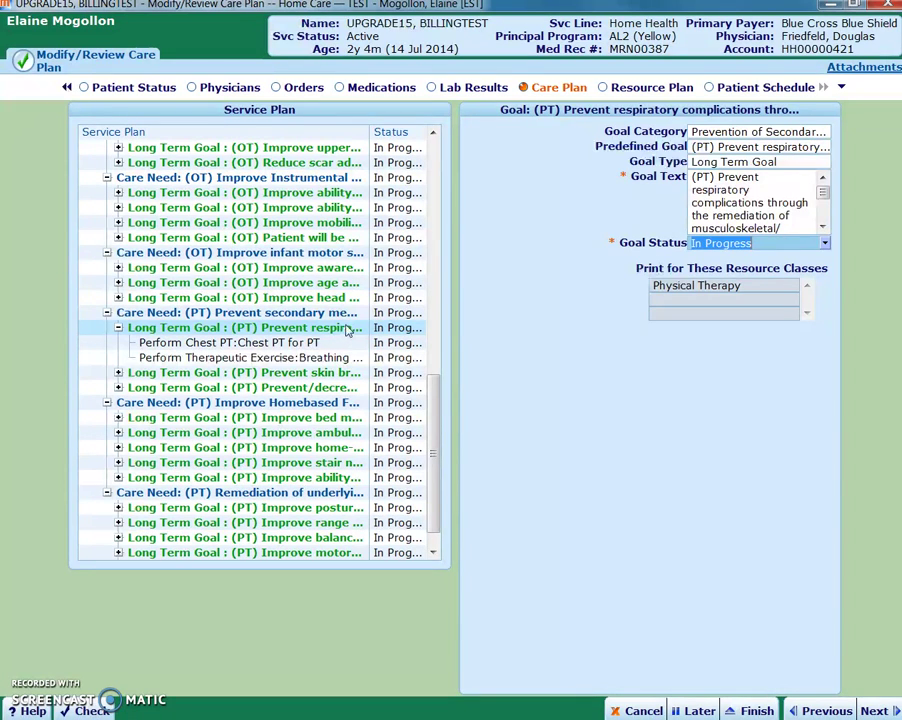
Set the PT care need for preventing secondary medical complications and its long-term goal on respiratory complications to Met
{"action": "left_click", "coordinate": [399, 313]}
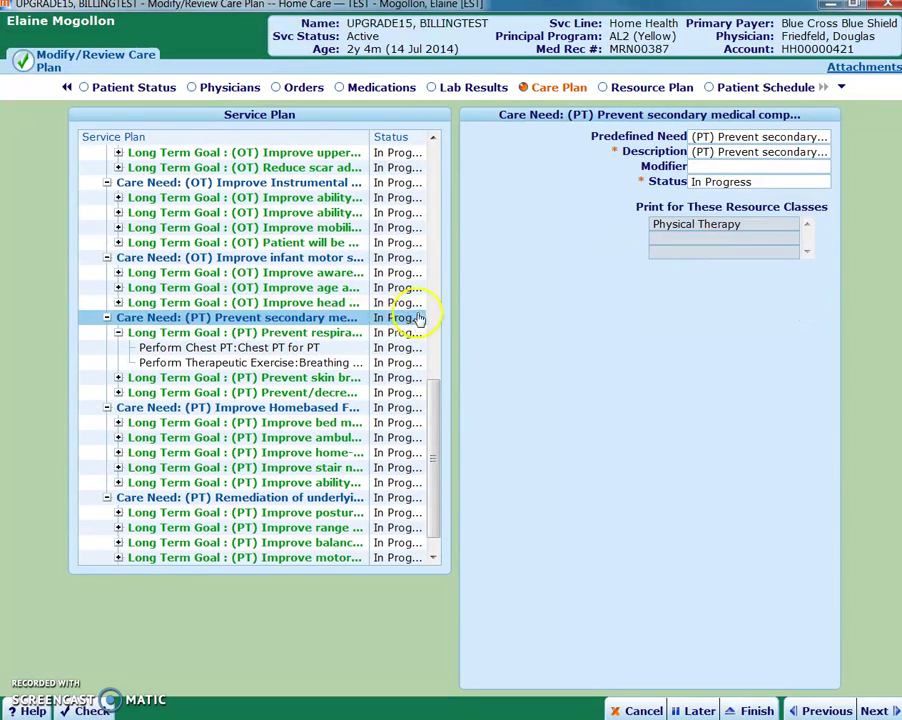
{"action": "left_click", "coordinate": [826, 182]}
{"action": "left_click", "coordinate": [686, 208]}
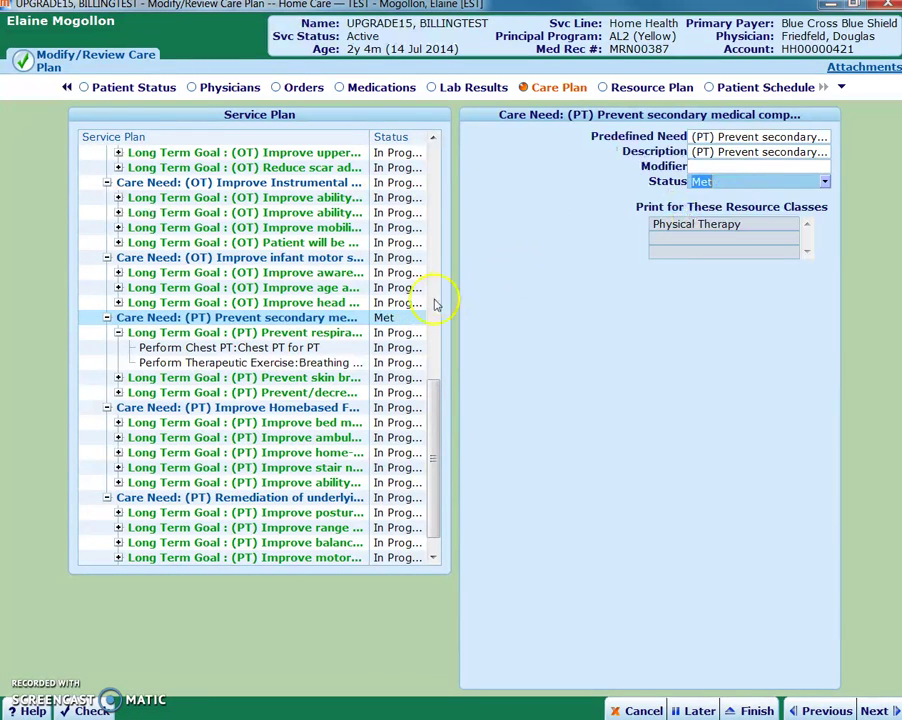
{"action": "left_click", "coordinate": [392, 333]}
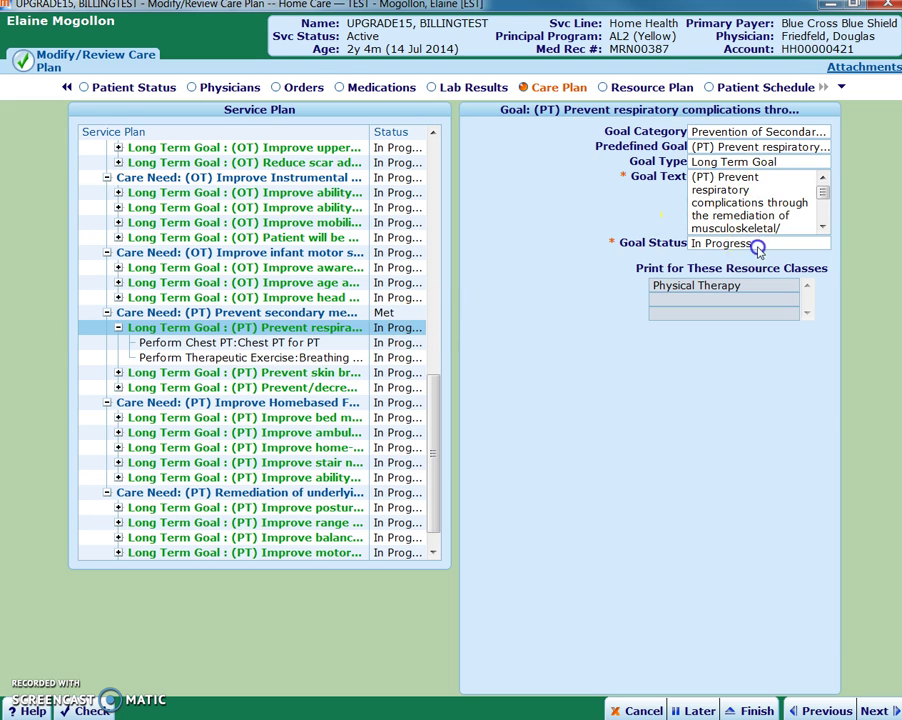
{"action": "left_click", "coordinate": [820, 244]}
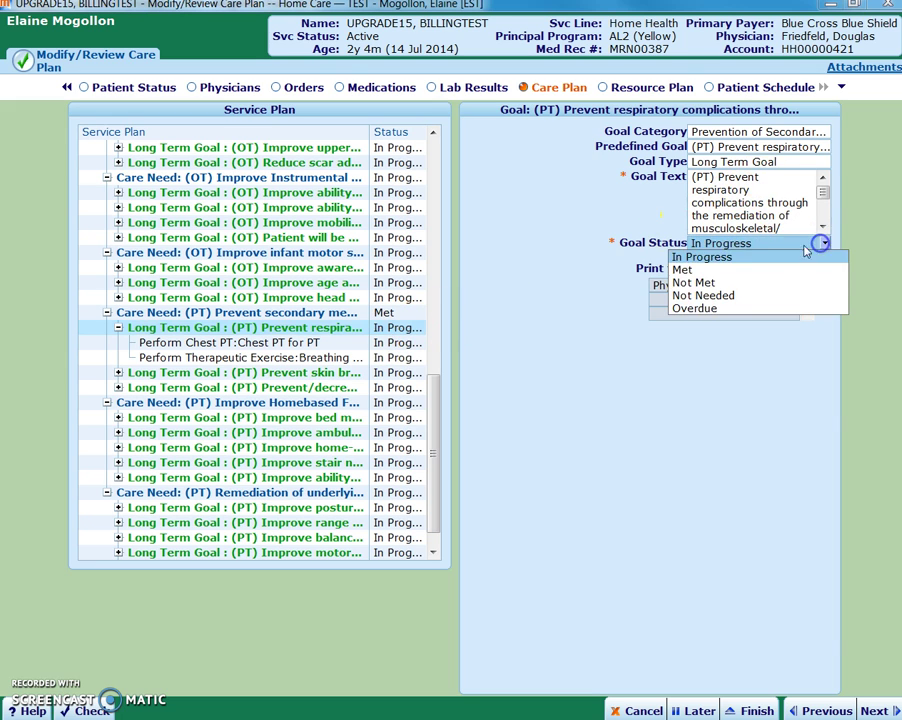
{"action": "left_click", "coordinate": [690, 270]}
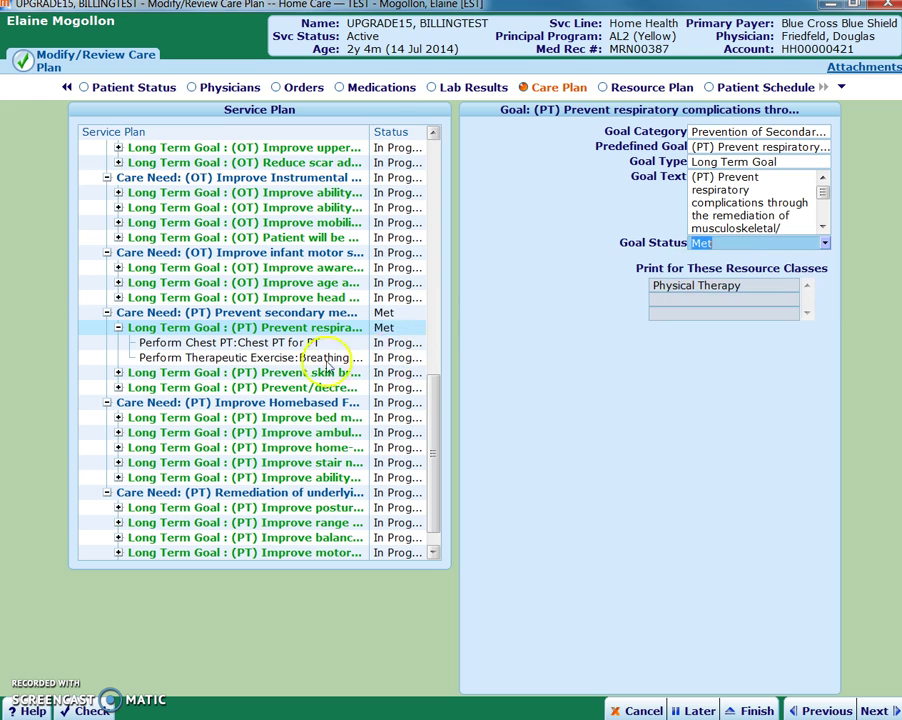
Set the status of the Perform Chest PT care step under the respiratory complications goal to Met
{"action": "left_click", "coordinate": [398, 344]}
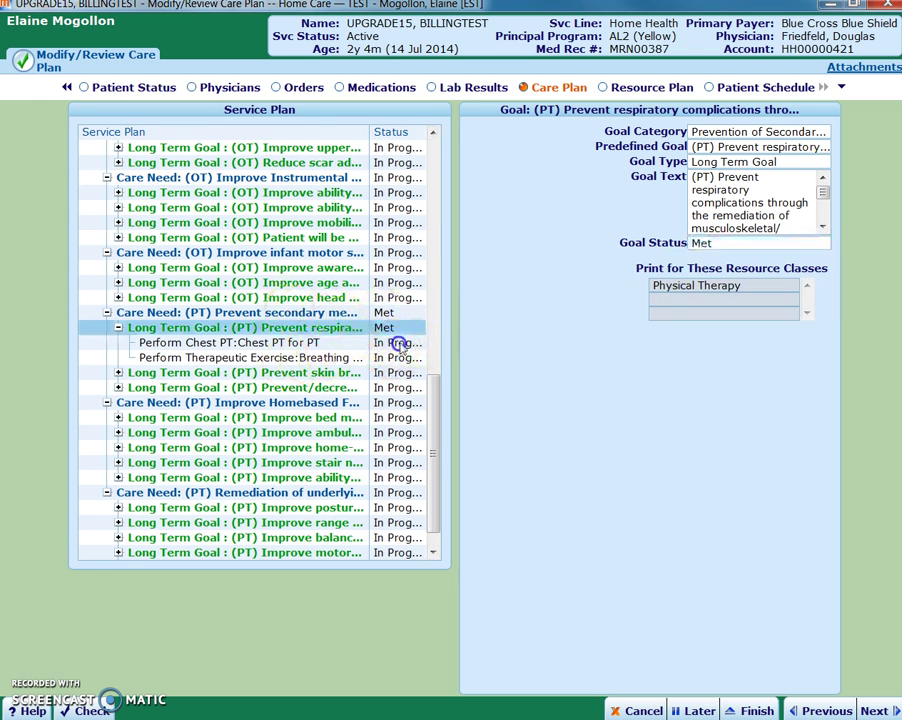
{"action": "left_click", "coordinate": [752, 192]}
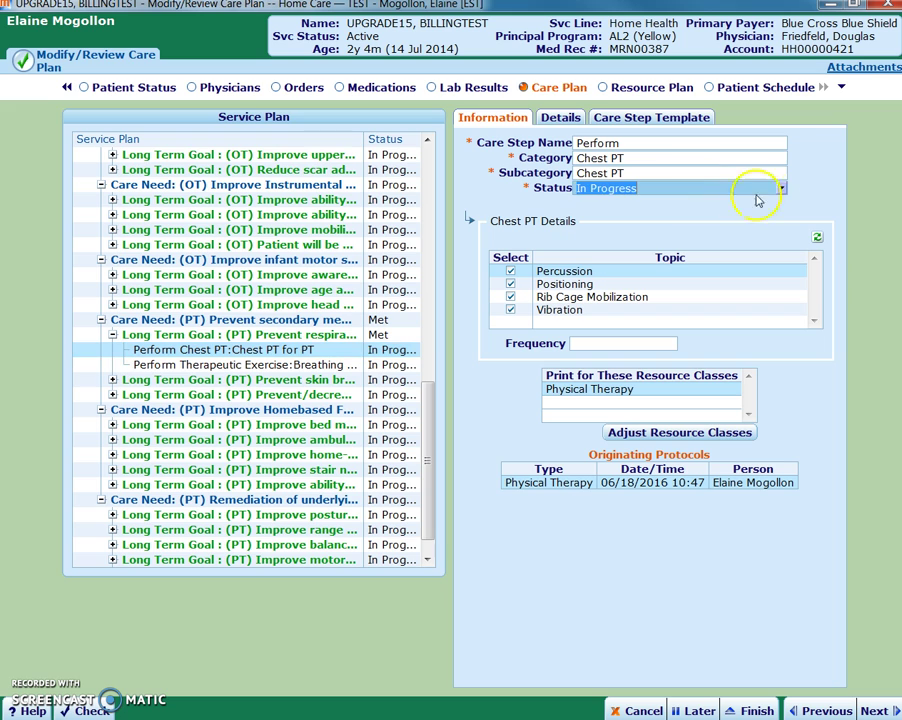
{"action": "left_click", "coordinate": [784, 192]}
{"action": "left_click", "coordinate": [607, 213]}
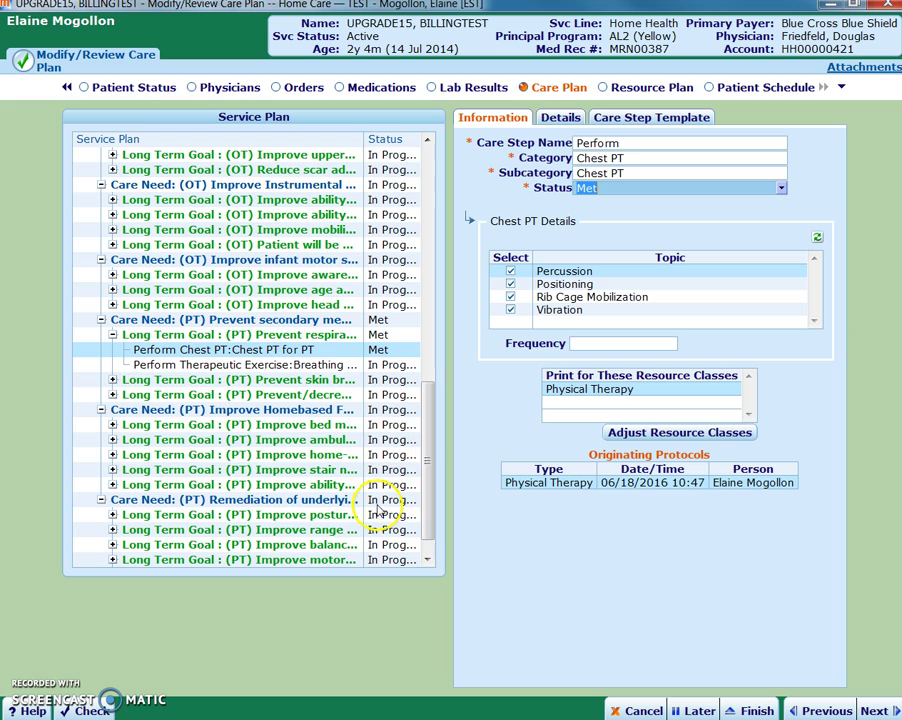
Set the resource class status of Physical Therapy to Discharge in the Resource Plan for the 06/01/2016 - 07/30/2016 period
{"action": "left_click", "coordinate": [628, 90]}
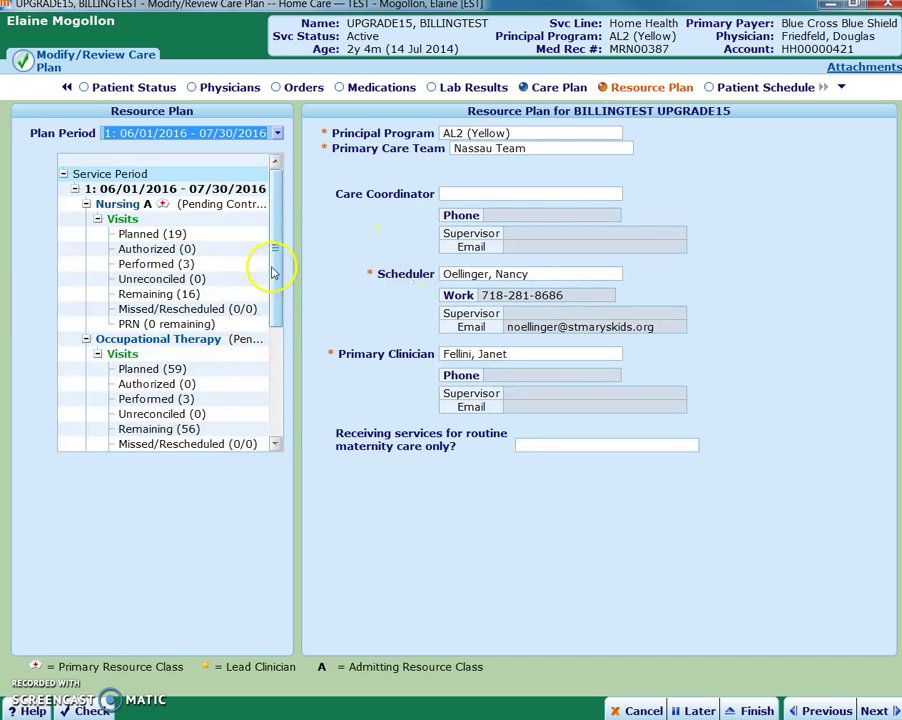
{"action": "left_click_drag", "start_coordinate": [274, 258], "coordinate": [274, 326]}
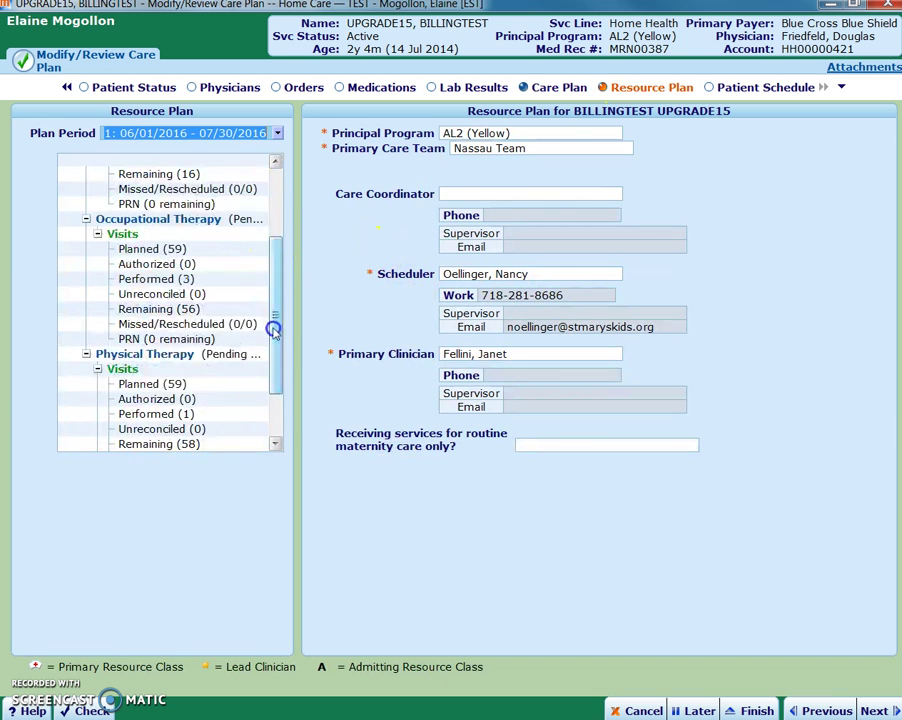
{"action": "left_click", "coordinate": [190, 352]}
{"action": "left_click", "coordinate": [483, 147]}
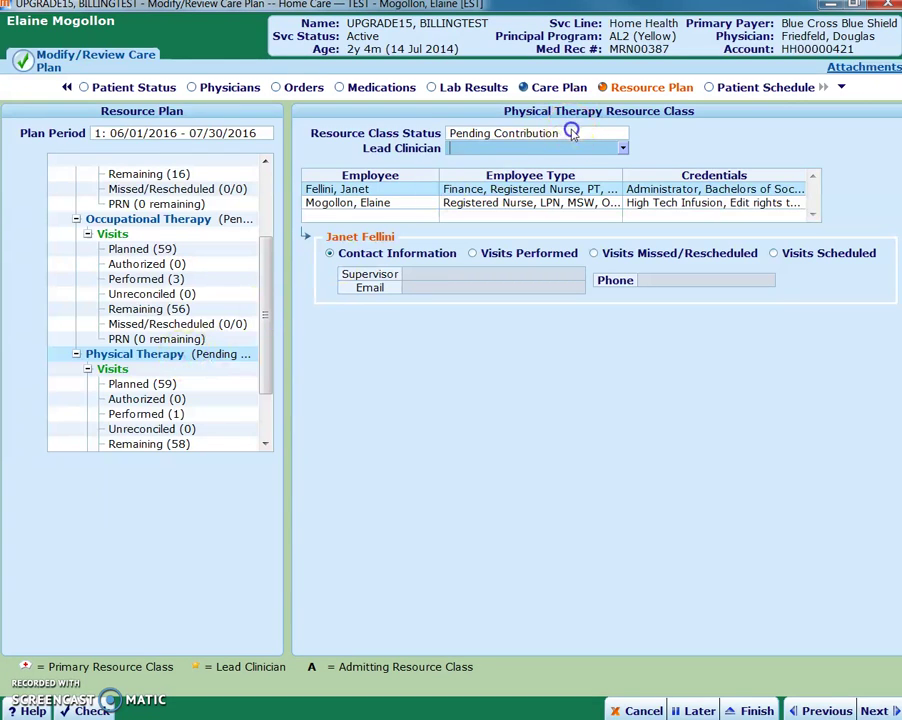
{"action": "left_click", "coordinate": [622, 137]}
{"action": "left_click", "coordinate": [535, 134]}
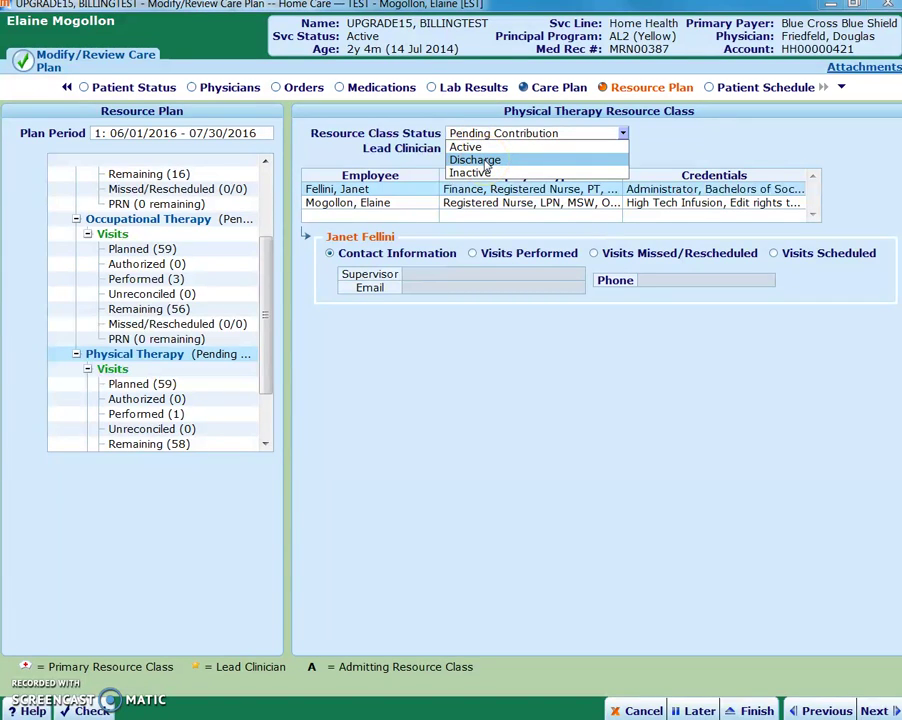
{"action": "left_click", "coordinate": [486, 161]}
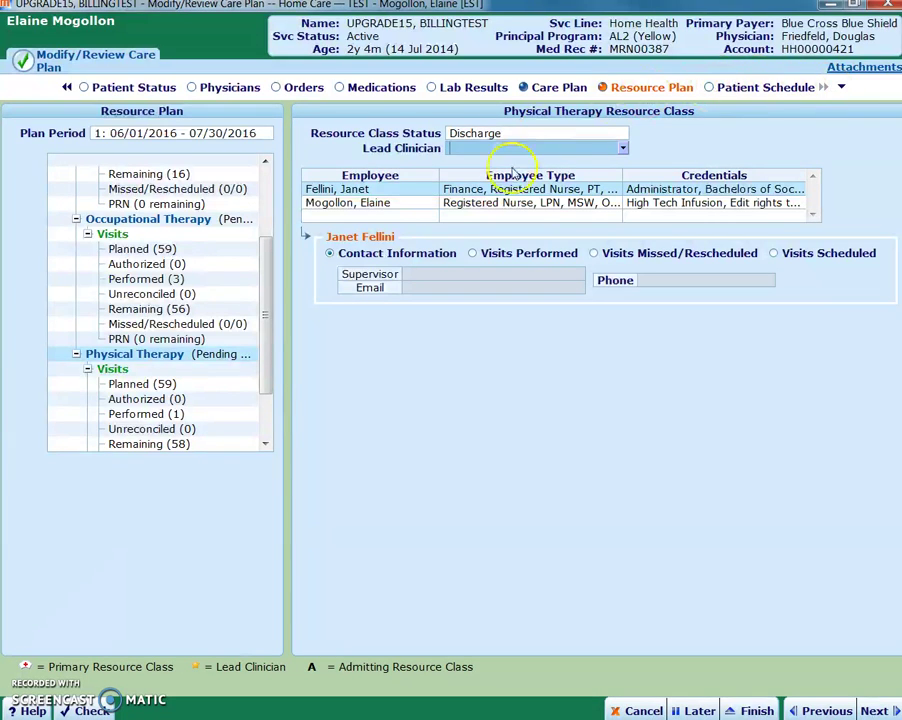
In the Patient Schedule, assign the July 25, 2016 PT visit to NEEDS REPLACEMENT and clear its Employee field
{"action": "left_click", "coordinate": [562, 92]}
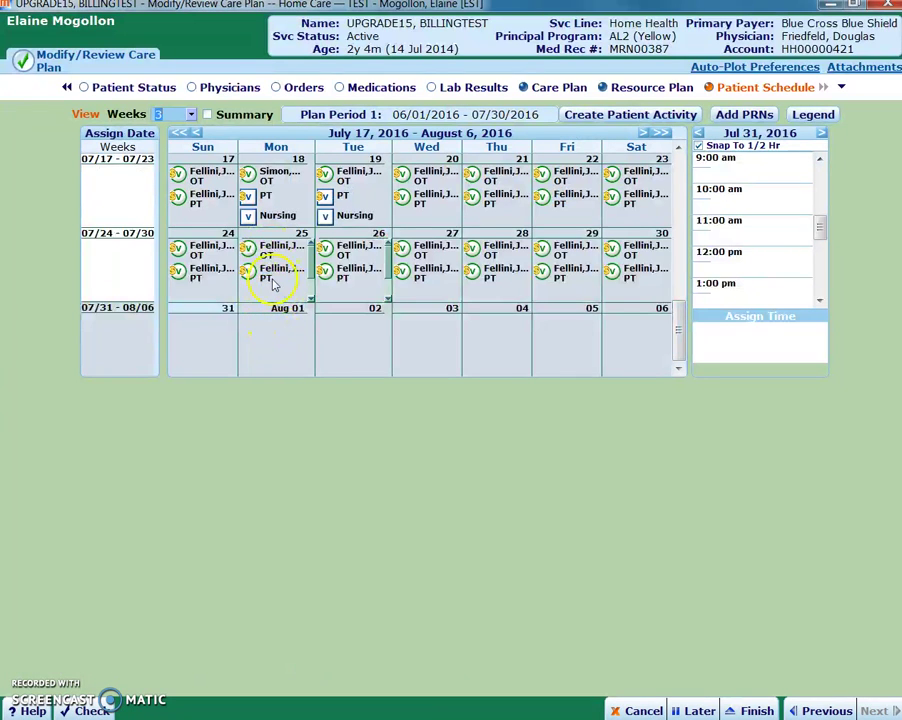
{"action": "left_click", "coordinate": [268, 276]}
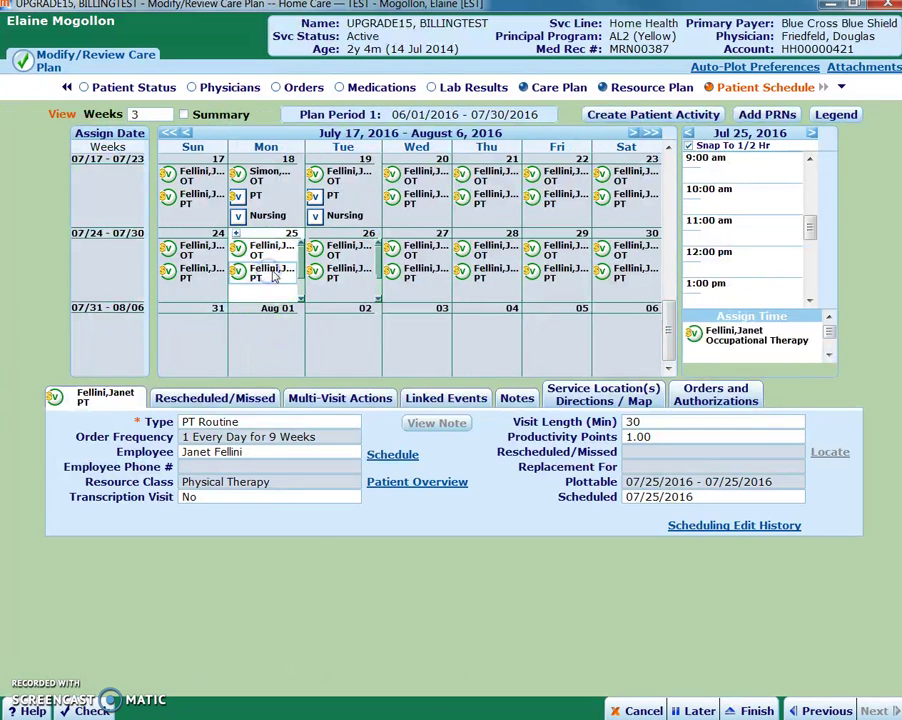
{"action": "left_click", "coordinate": [247, 455]}
{"action": "key", "text": "BackSpace"}
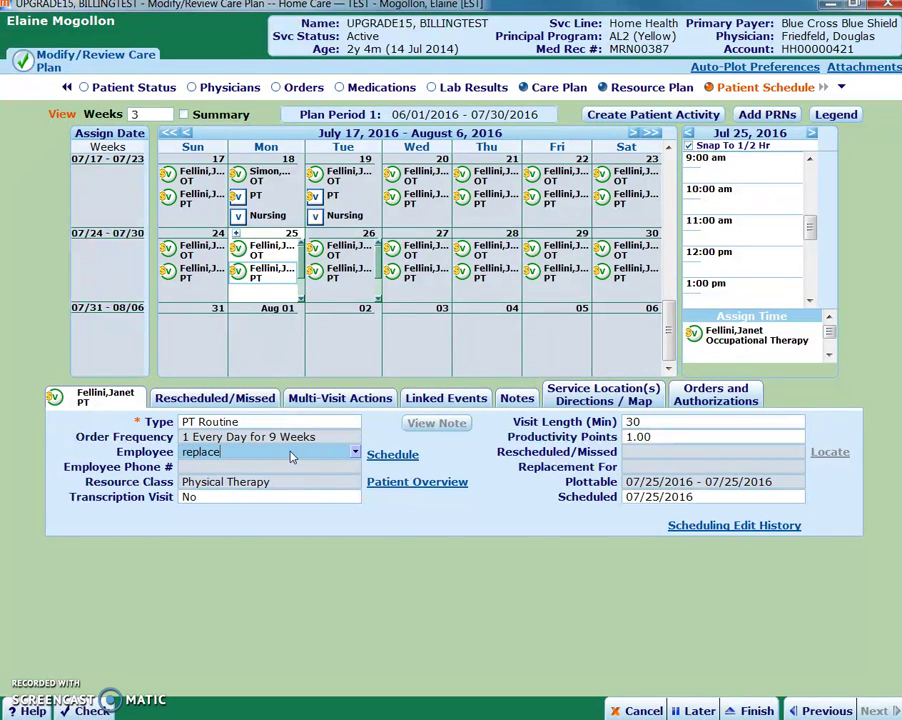
{"action": "double_click", "coordinate": [290, 455]}
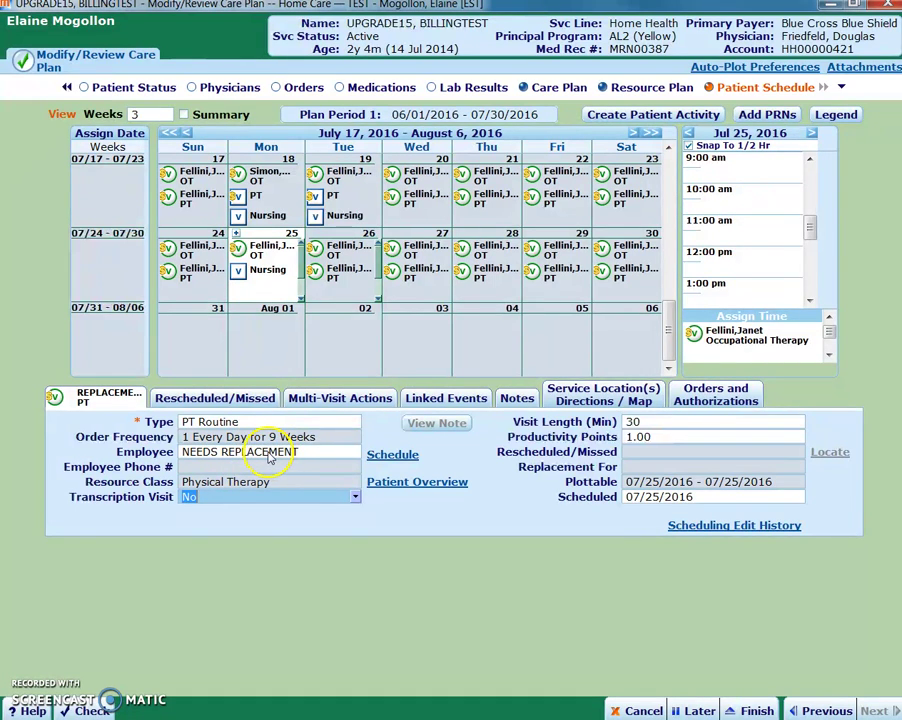
{"action": "left_click", "coordinate": [275, 455]}
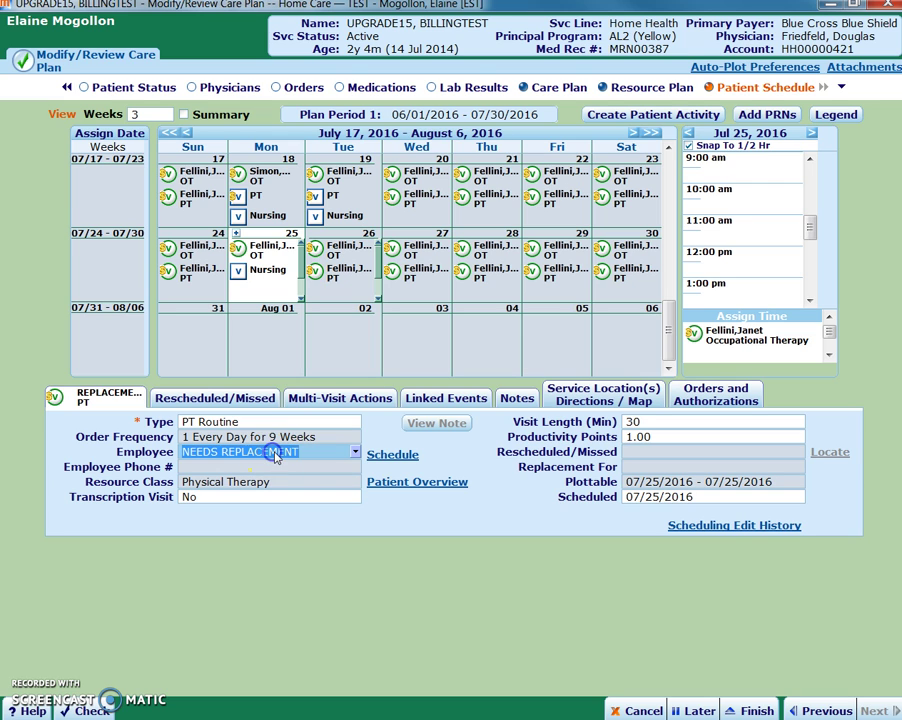
{"action": "key", "text": "BackSpace"}
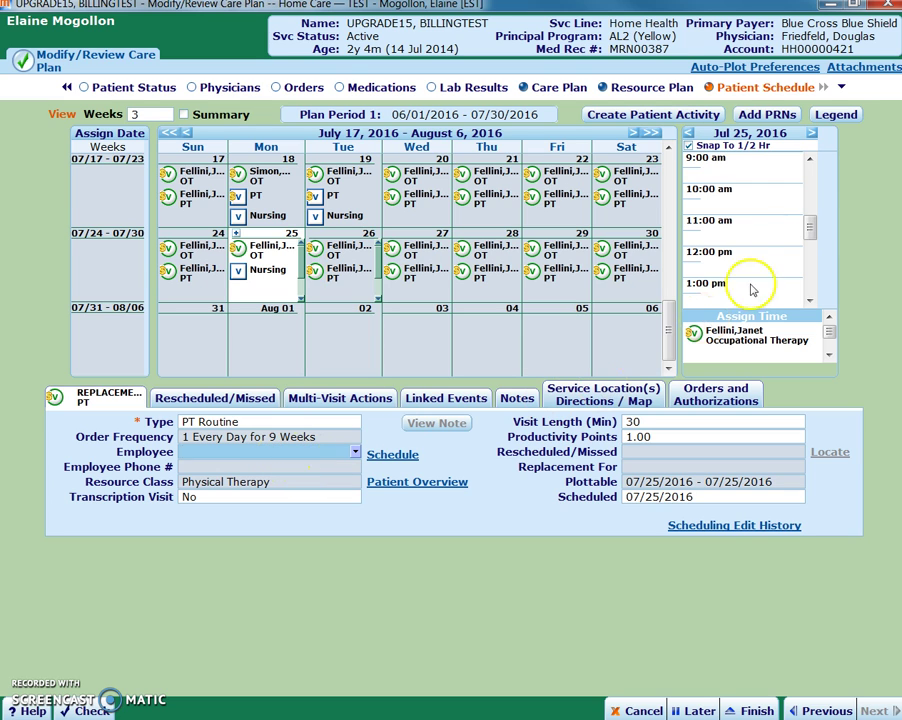
Return to the Resource Plan and review the Physical Therapy resource class's status and lead clinician
{"action": "left_click", "coordinate": [841, 88]}
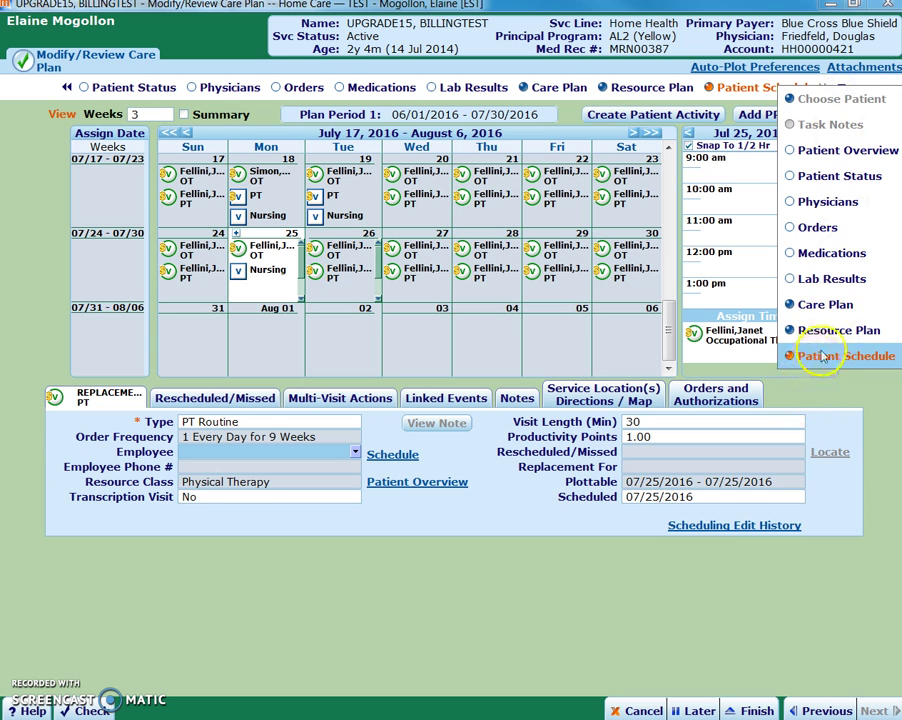
{"action": "left_click", "coordinate": [548, 90]}
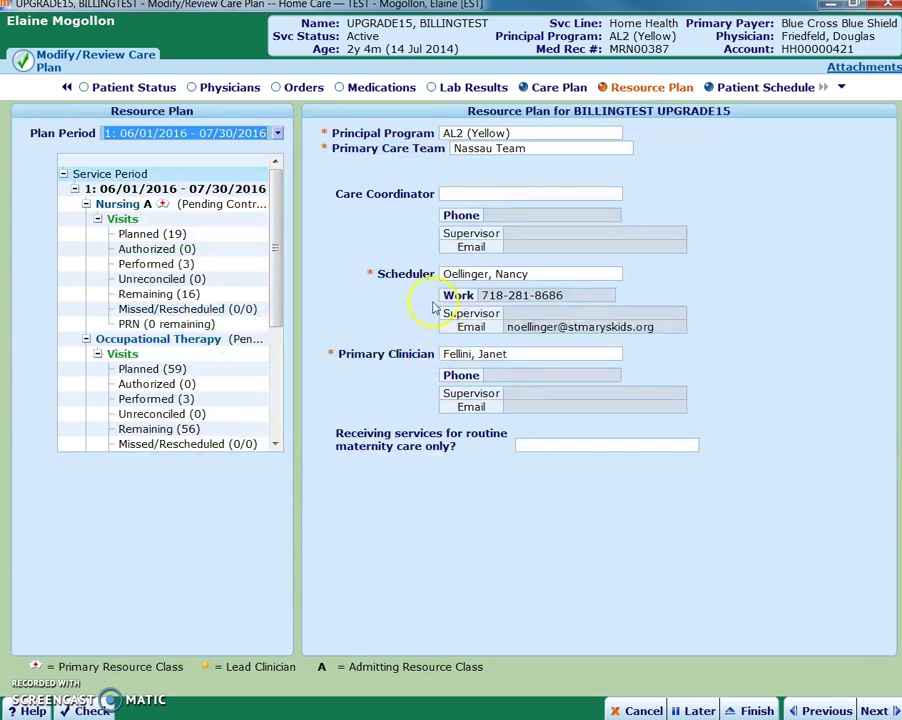
{"action": "left_click_drag", "start_coordinate": [274, 260], "coordinate": [274, 342]}
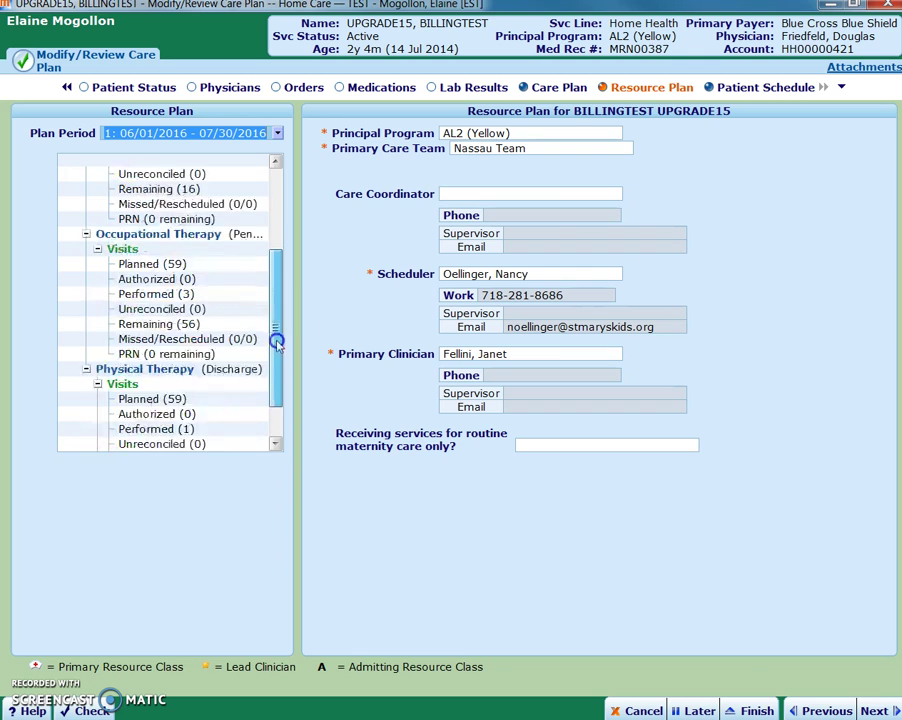
{"action": "left_click", "coordinate": [193, 326]}
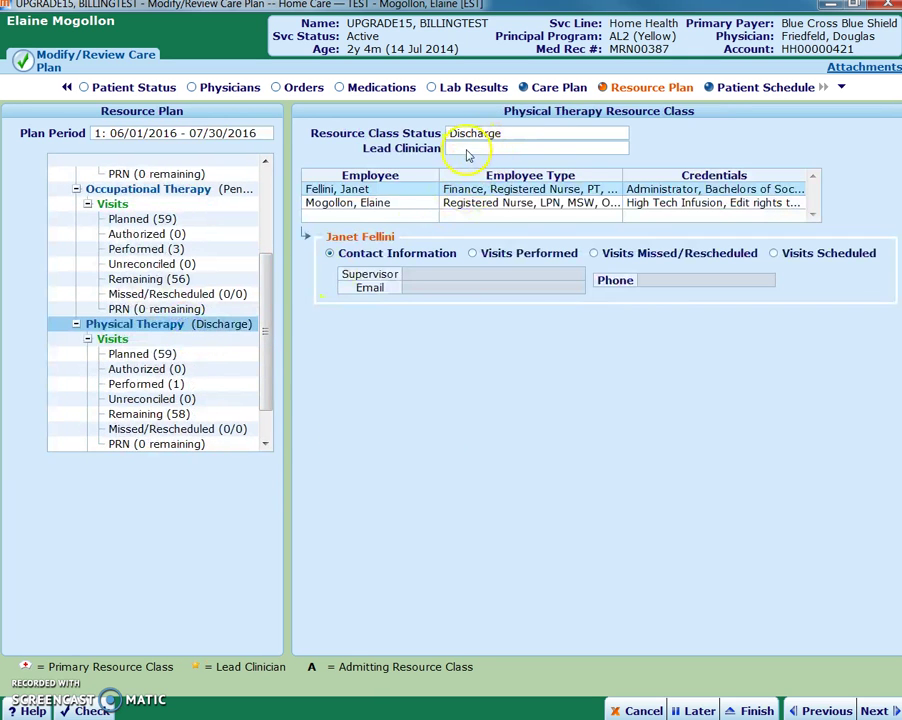